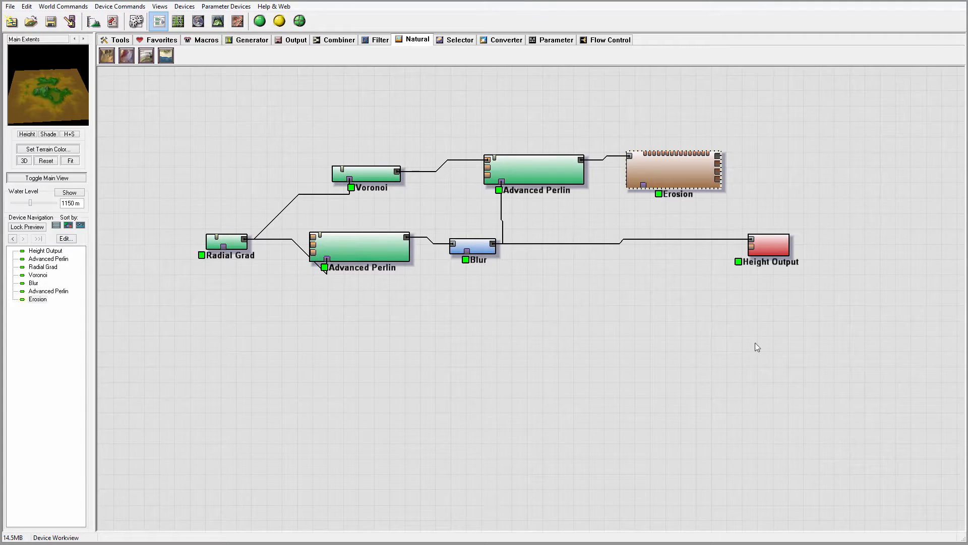
Add a Gradient generator in the empty area below the existing device network.
{"action": "left_click", "coordinate": [228, 44]}
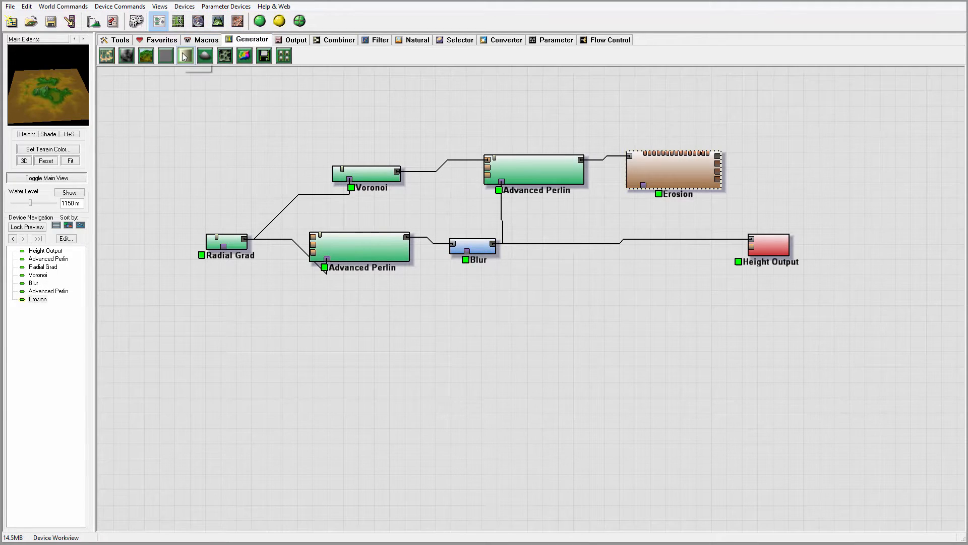
{"action": "left_click", "coordinate": [185, 57]}
{"action": "left_click", "coordinate": [303, 371]}
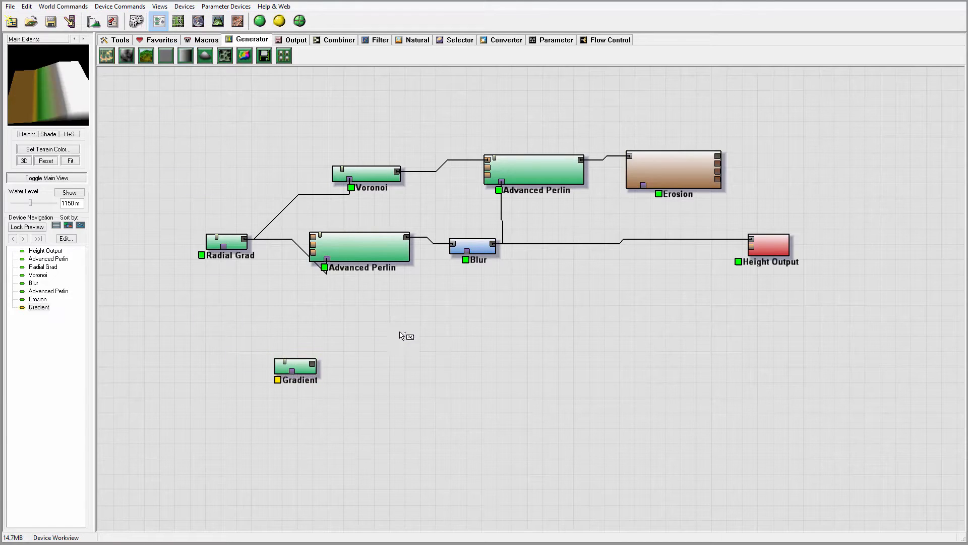
Set the Gradient's tiling to Discontinuous and its width to about 2.37 km.
{"action": "double_click", "coordinate": [300, 370]}
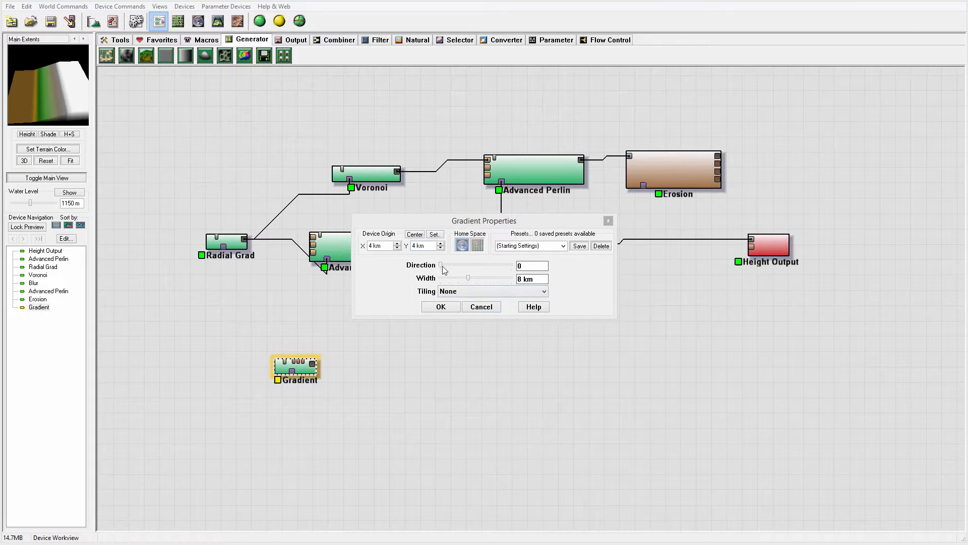
{"action": "left_click_drag", "start_coordinate": [472, 281], "coordinate": [454, 282]}
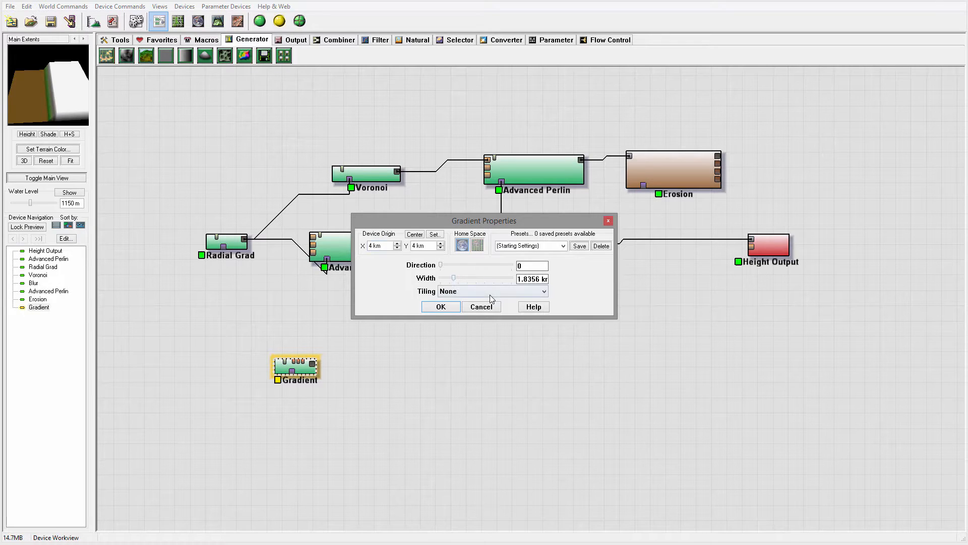
{"action": "left_click", "coordinate": [466, 292]}
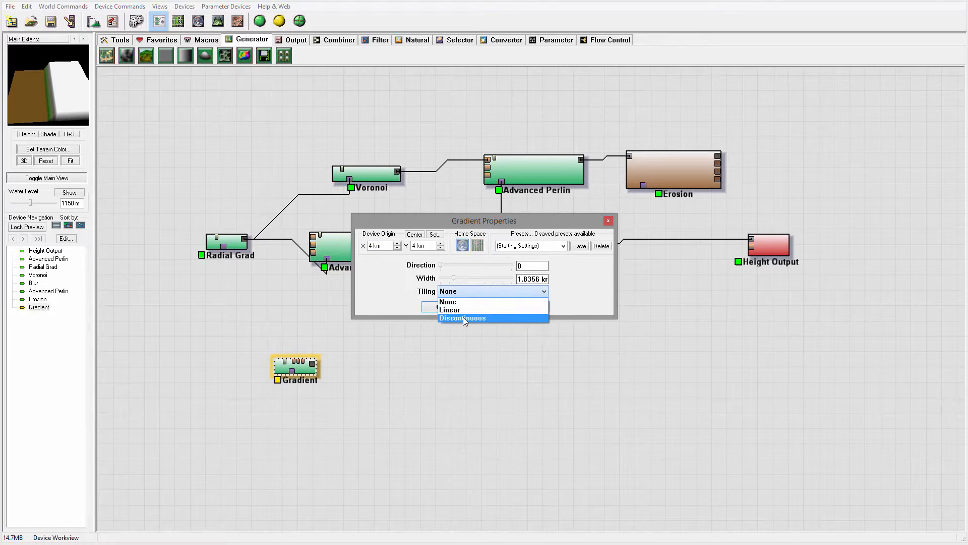
{"action": "left_click", "coordinate": [465, 318]}
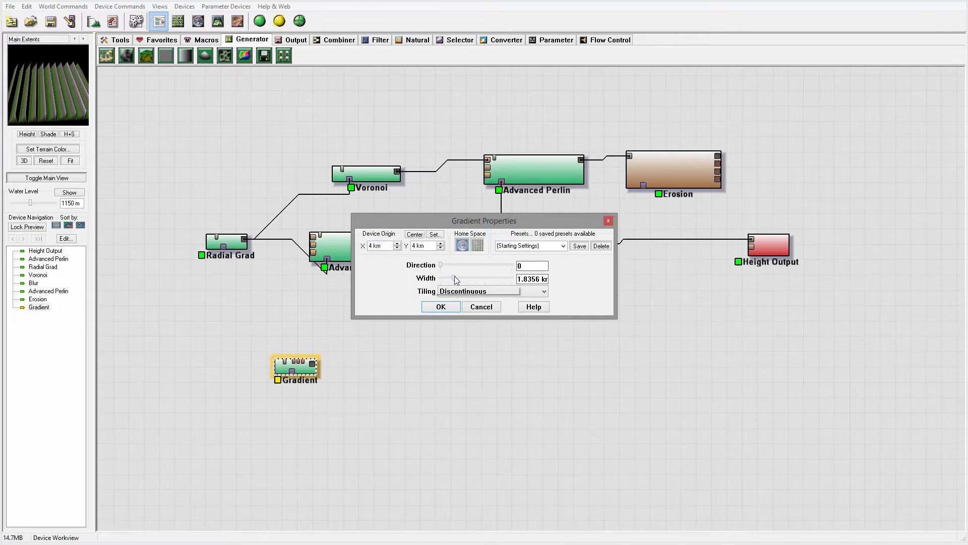
{"action": "left_click_drag", "start_coordinate": [454, 278], "coordinate": [457, 278]}
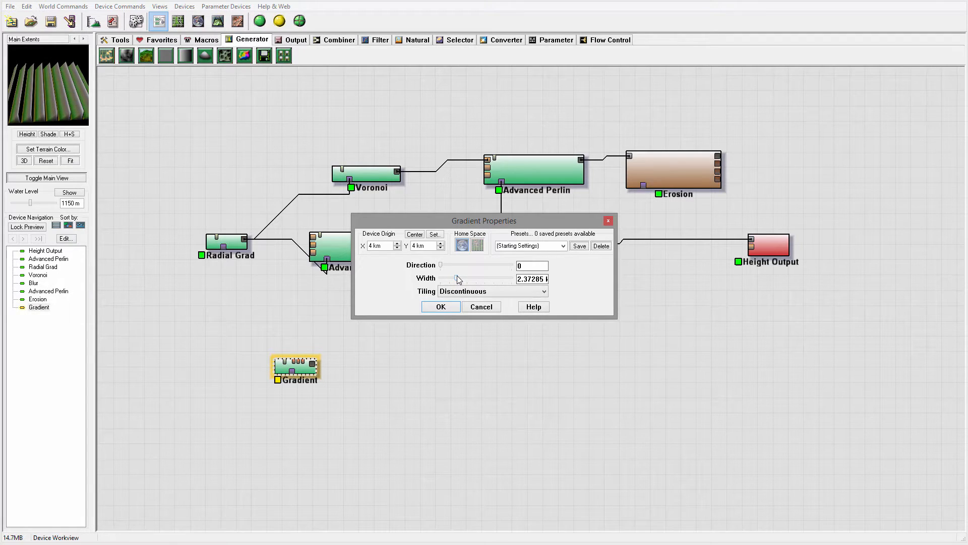
{"action": "left_click", "coordinate": [439, 307]}
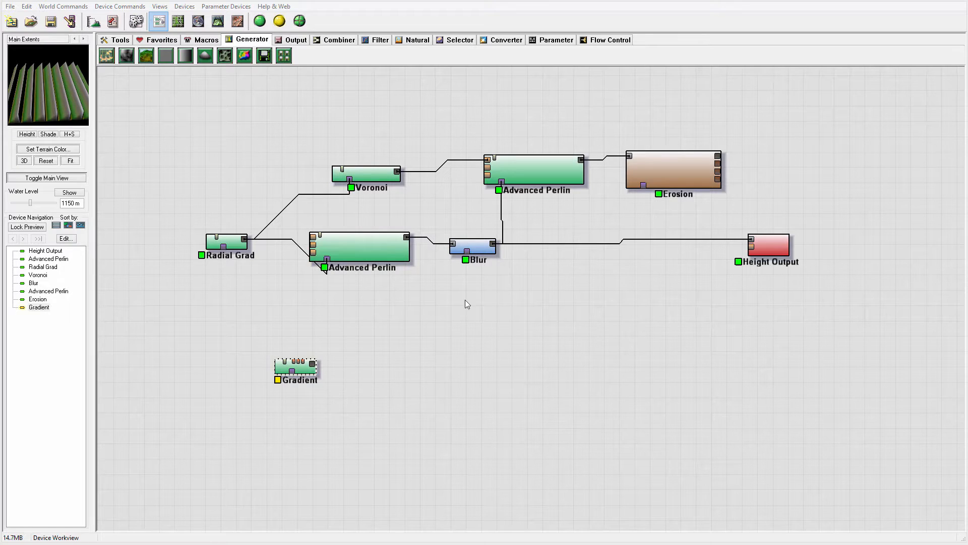
Add an Inverter filter beside the Gradient, feed the Gradient's output into it, and compare both devices' previews.
{"action": "left_click", "coordinate": [380, 41]}
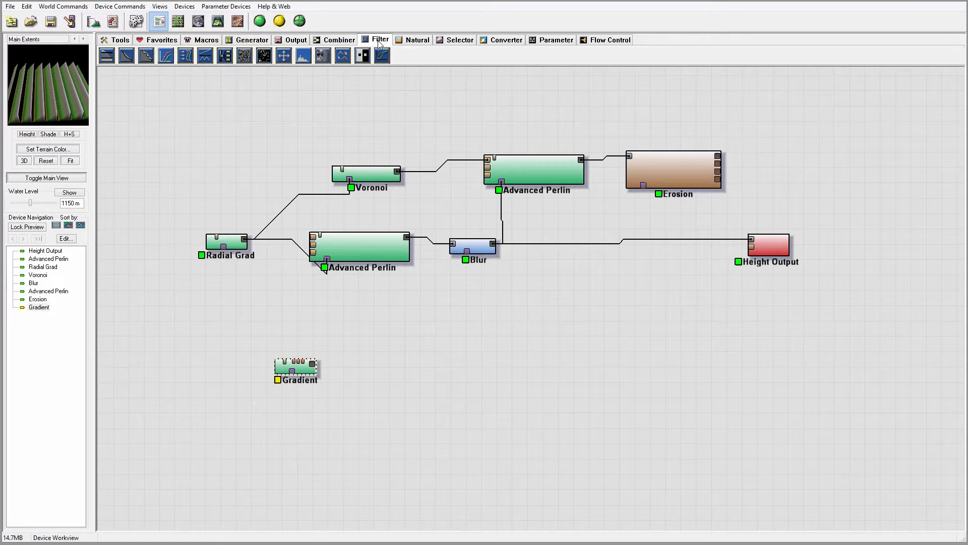
{"action": "left_click", "coordinate": [362, 55]}
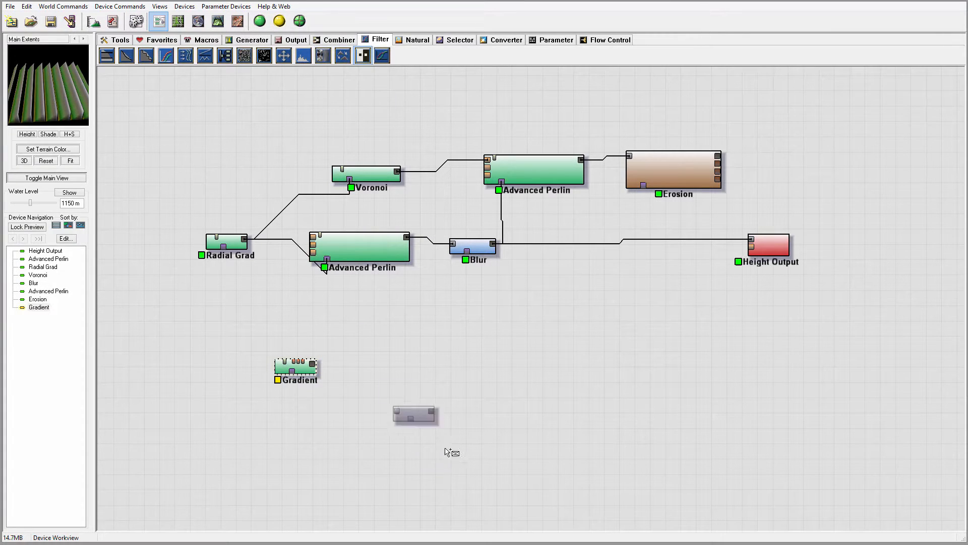
{"action": "left_click", "coordinate": [426, 402]}
{"action": "left_click", "coordinate": [312, 366]}
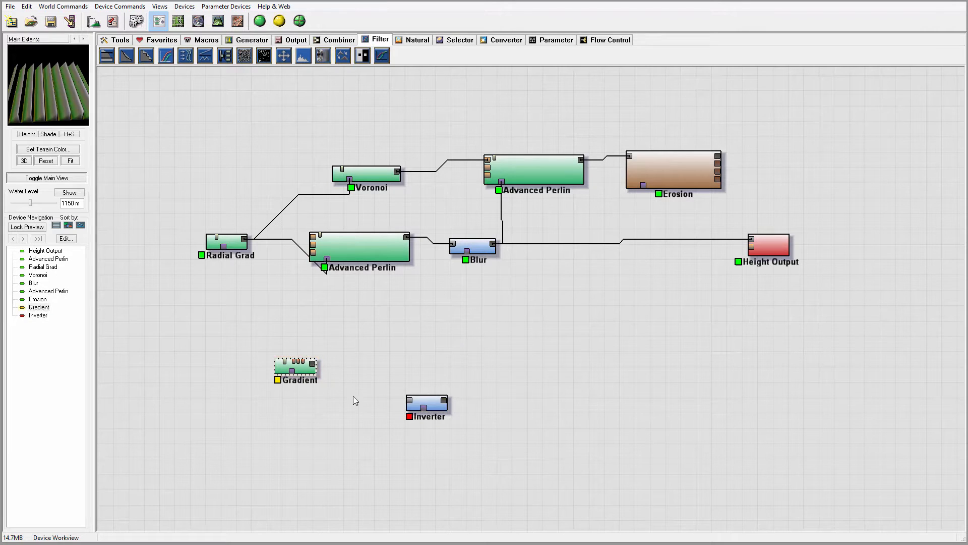
{"action": "left_click_drag", "start_coordinate": [409, 400], "coordinate": [312, 363]}
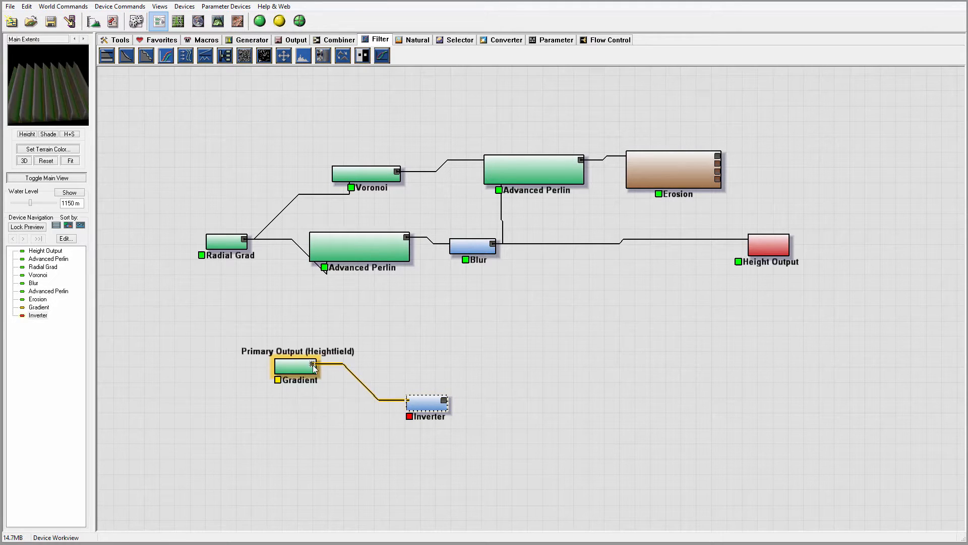
{"action": "left_click", "coordinate": [435, 409]}
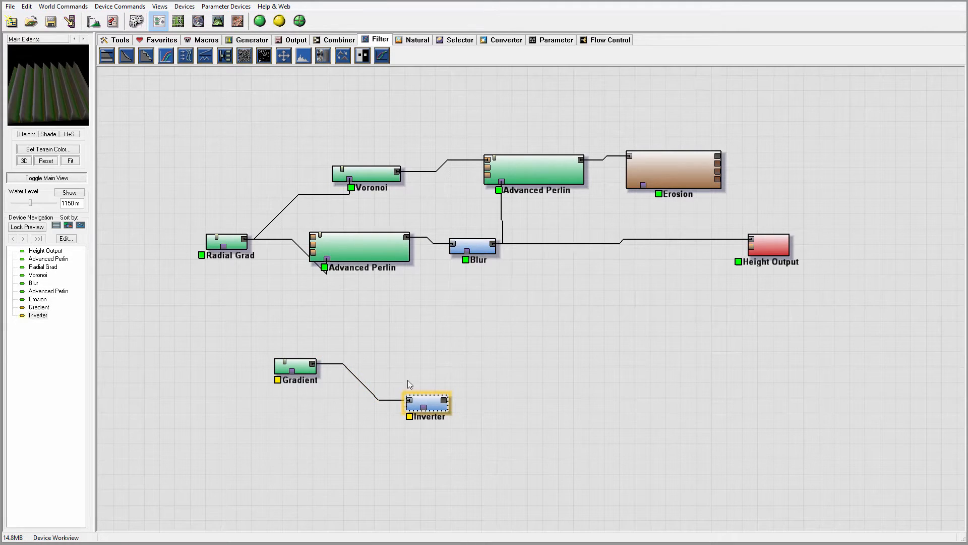
{"action": "left_click", "coordinate": [296, 368]}
{"action": "left_click", "coordinate": [430, 404]}
Add a Combiner and connect the Gradient's output to its first input and the Inverter's output to its second.
{"action": "left_click", "coordinate": [338, 39]}
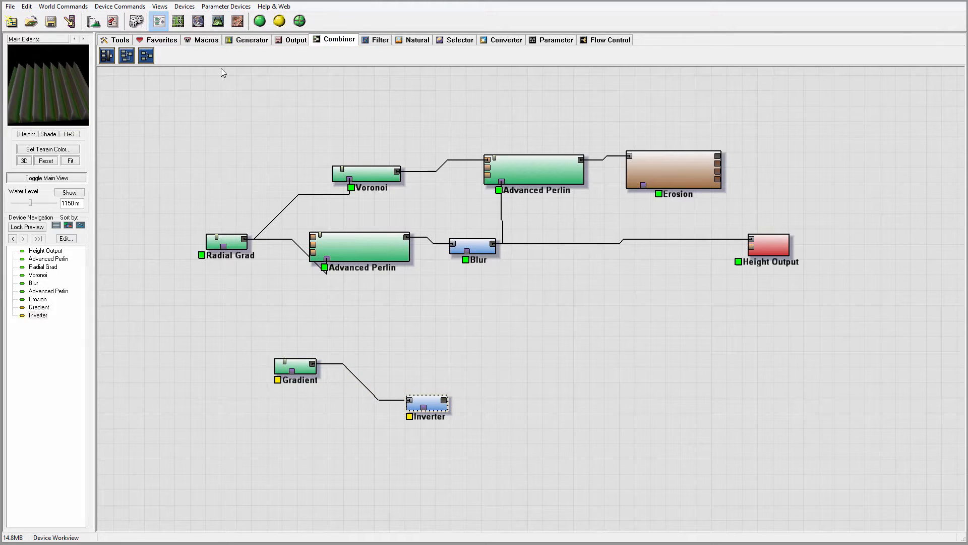
{"action": "left_click", "coordinate": [150, 58]}
{"action": "left_click", "coordinate": [507, 359]}
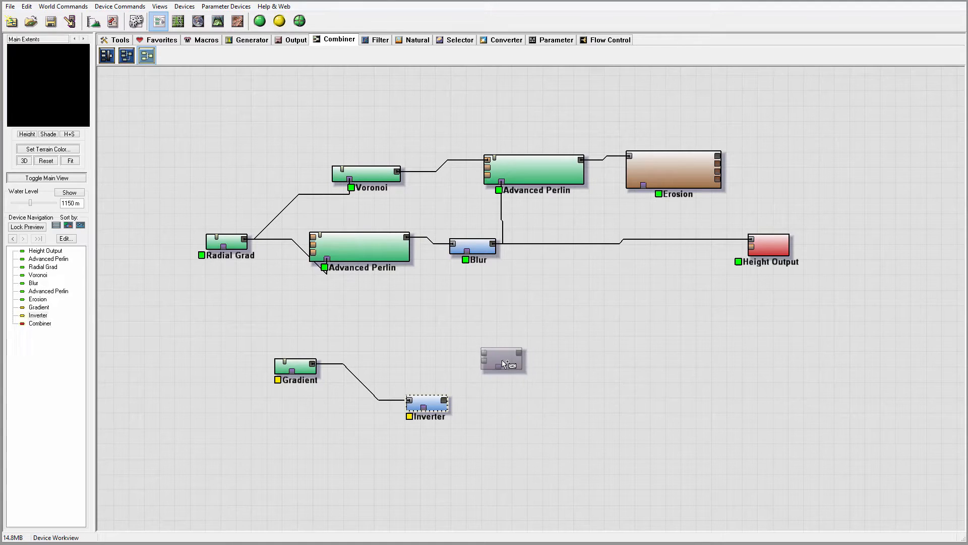
{"action": "right_click", "coordinate": [396, 309]}
{"action": "left_click", "coordinate": [312, 364]}
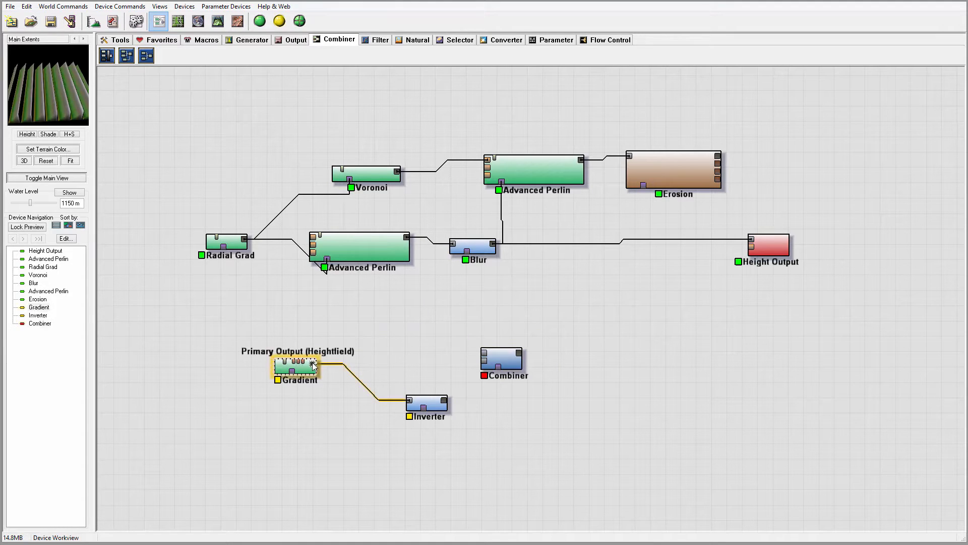
{"action": "left_click", "coordinate": [483, 354]}
{"action": "left_click", "coordinate": [483, 362]}
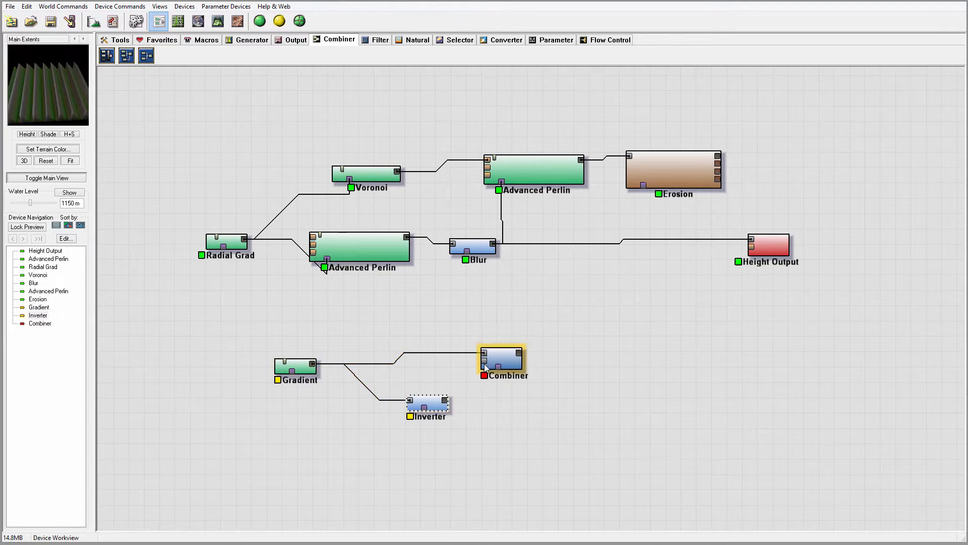
{"action": "left_click", "coordinate": [446, 401]}
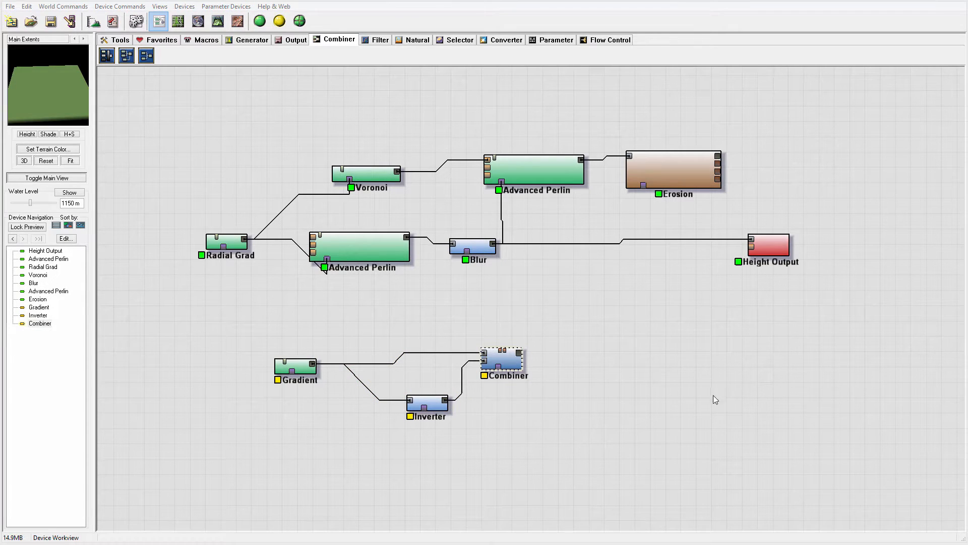
Set the Combiner's method to Add and its strength to 0.8125.
{"action": "double_click", "coordinate": [512, 361]}
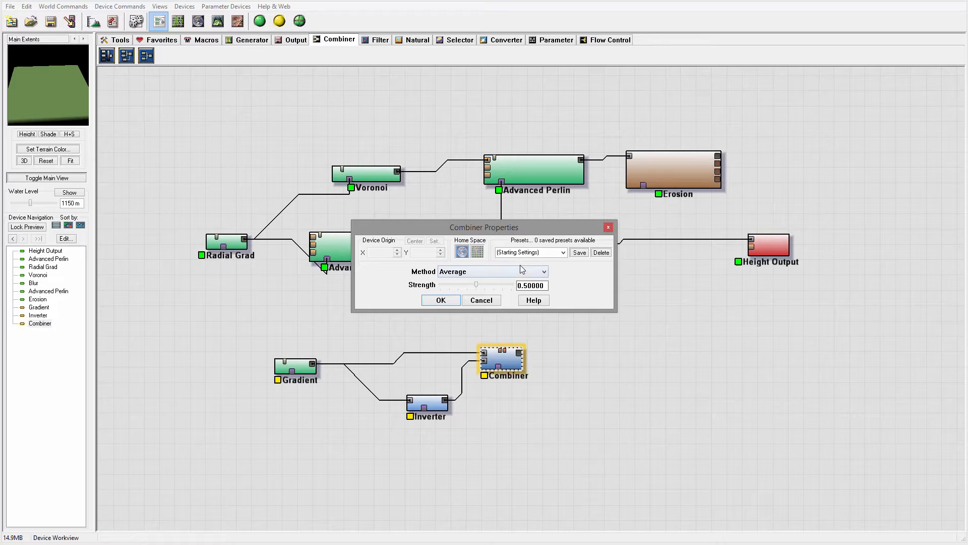
{"action": "left_click", "coordinate": [524, 277]}
{"action": "left_click", "coordinate": [534, 290]}
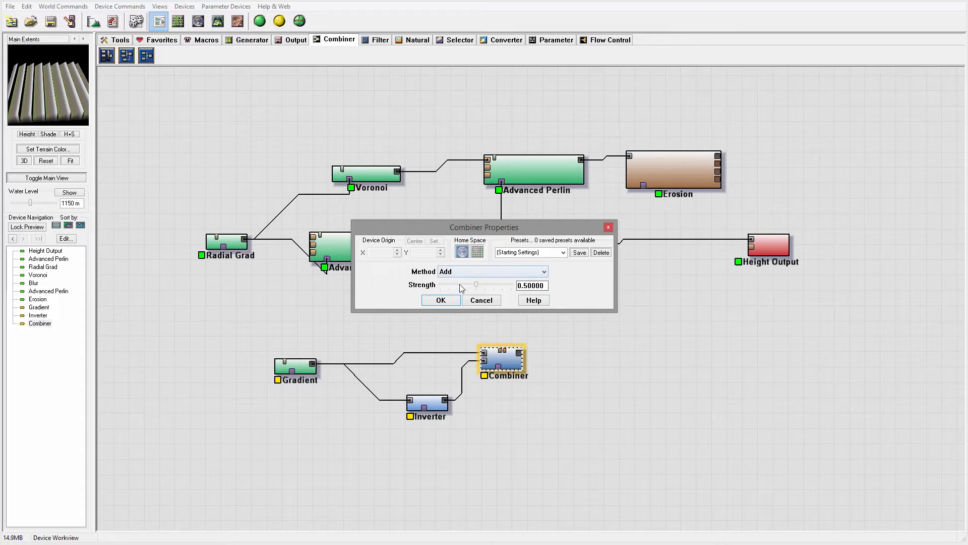
{"action": "left_click_drag", "start_coordinate": [477, 286], "coordinate": [499, 288]}
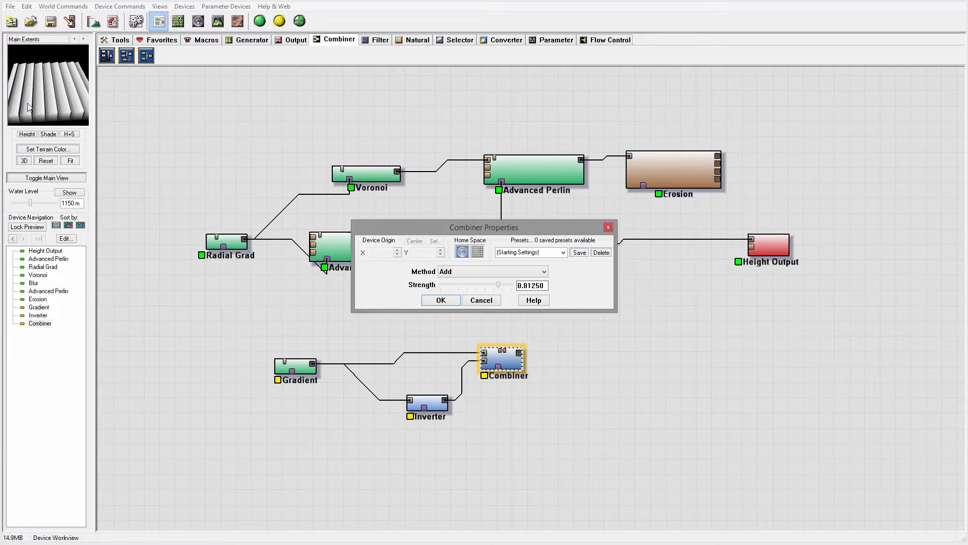
{"action": "key", "text": "Return"}
Add a Blur filter after the Combiner and connect the Combiner's output to it.
{"action": "mouse_move", "coordinate": [51, 97]}
{"action": "left_mouse_down"}
{"action": "mouse_move", "coordinate": [59, 73]}
{"action": "mouse_move", "coordinate": [64, 110]}
{"action": "mouse_move", "coordinate": [60, 96]}
{"action": "mouse_move", "coordinate": [42, 110]}
{"action": "mouse_move", "coordinate": [61, 103]}
{"action": "left_mouse_up"}
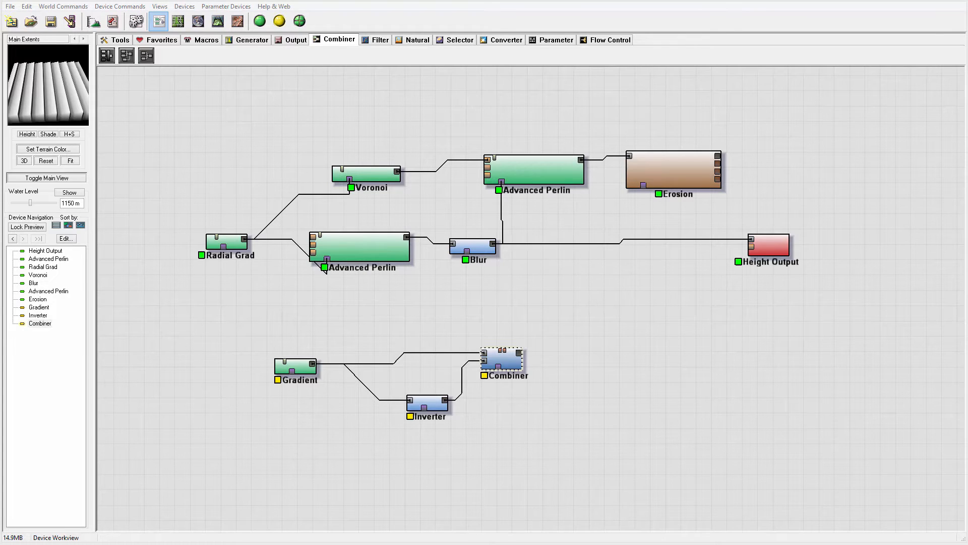
{"action": "left_click_drag", "start_coordinate": [641, 300], "coordinate": [599, 297]}
{"action": "mouse_move", "coordinate": [57, 95]}
{"action": "left_mouse_down"}
{"action": "mouse_move", "coordinate": [44, 96]}
{"action": "mouse_move", "coordinate": [61, 101]}
{"action": "left_mouse_up"}
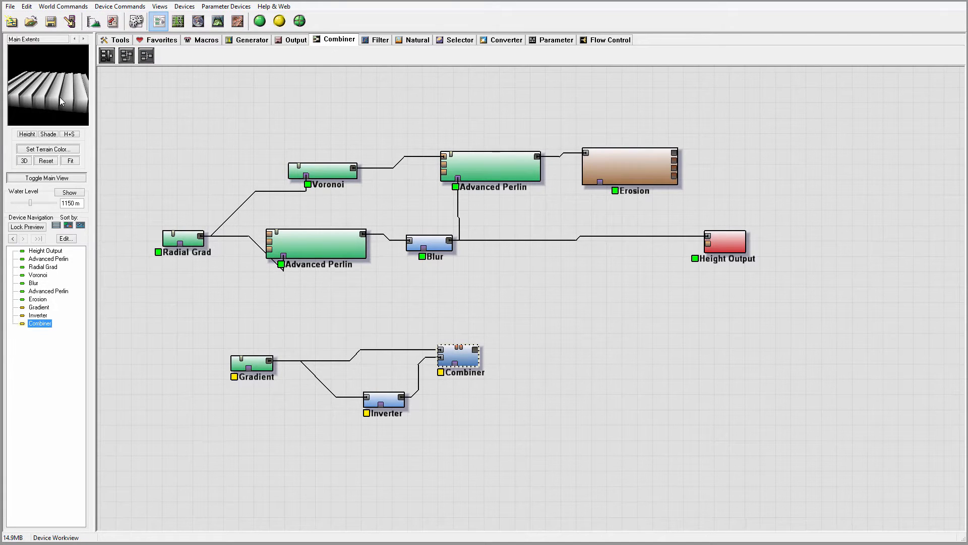
{"action": "left_click", "coordinate": [376, 40]}
{"action": "left_click", "coordinate": [323, 55]}
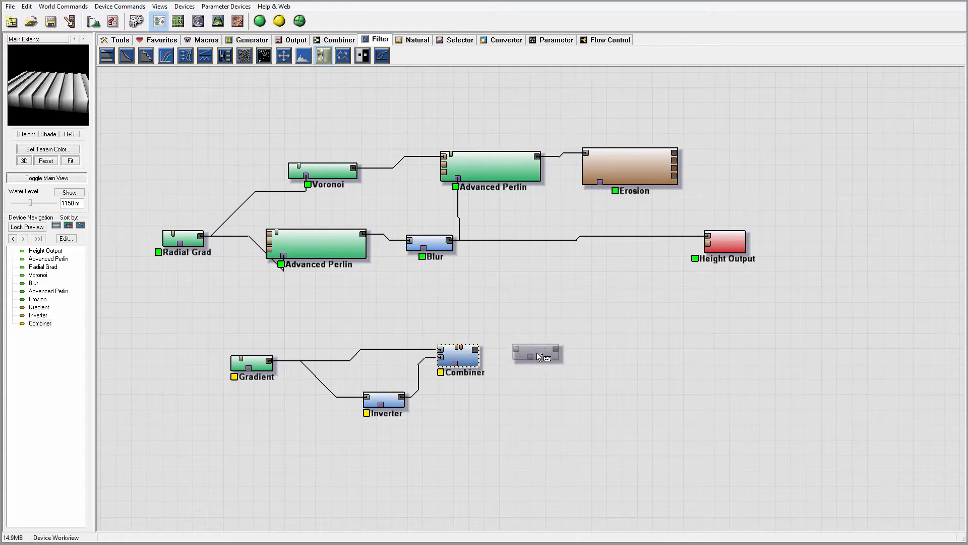
{"action": "left_click", "coordinate": [538, 356]}
{"action": "left_click_drag", "start_coordinate": [475, 349], "coordinate": [518, 352]}
Set the new Blur device's radius to 19, keeping the Gaussian type.
{"action": "double_click", "coordinate": [542, 351]}
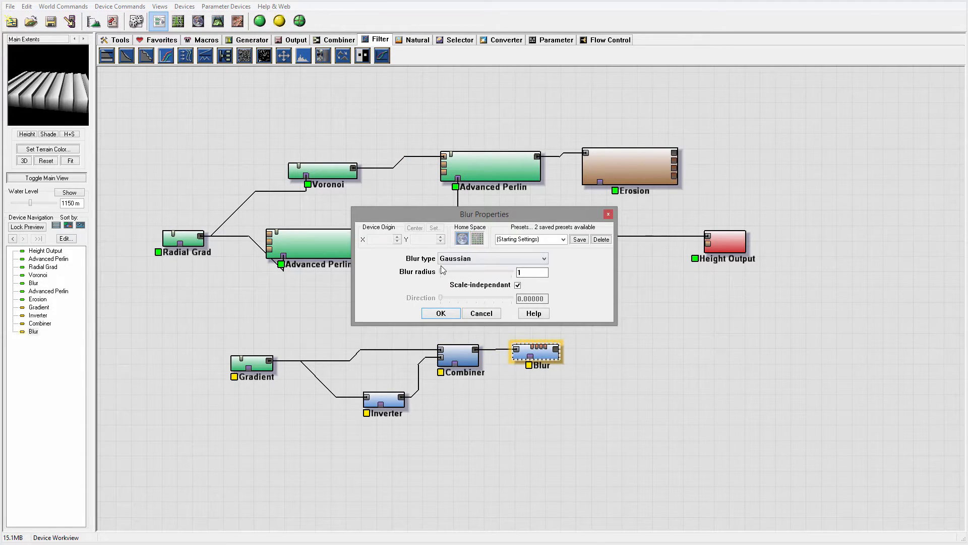
{"action": "left_click_drag", "start_coordinate": [443, 273], "coordinate": [452, 272]}
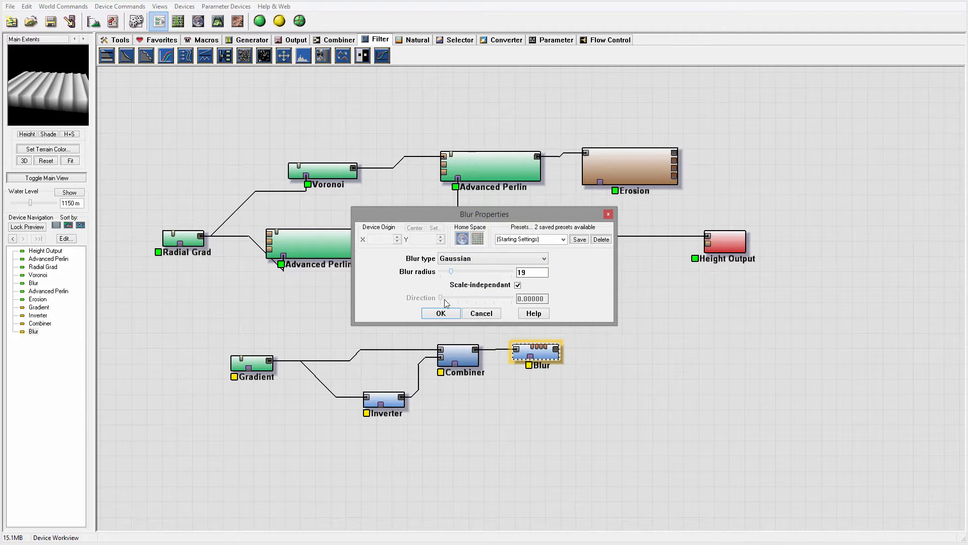
{"action": "left_click", "coordinate": [441, 313]}
Add a Simple Displacement filter after the new Blur and connect the Blur's output to its first input.
{"action": "left_click_drag", "start_coordinate": [50, 88], "coordinate": [68, 116]}
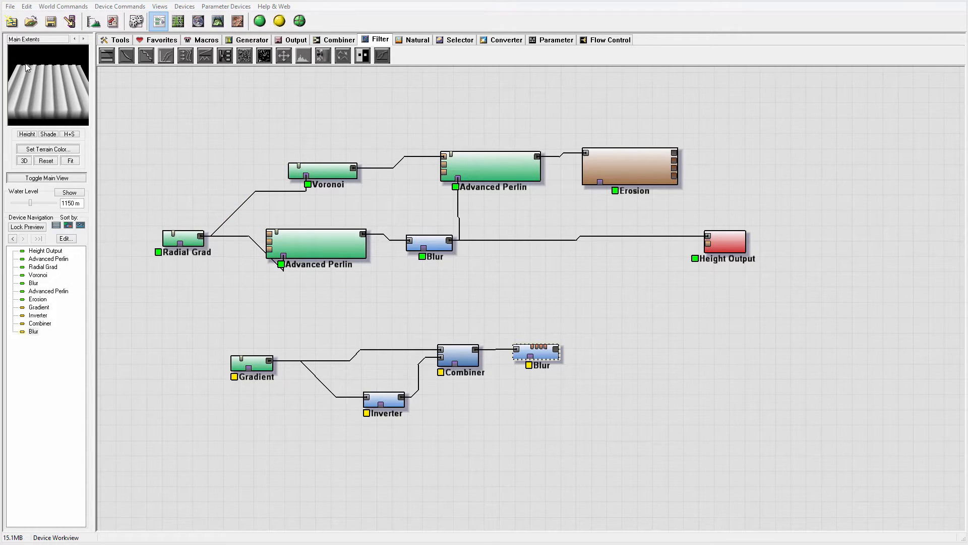
{"action": "left_click", "coordinate": [424, 100]}
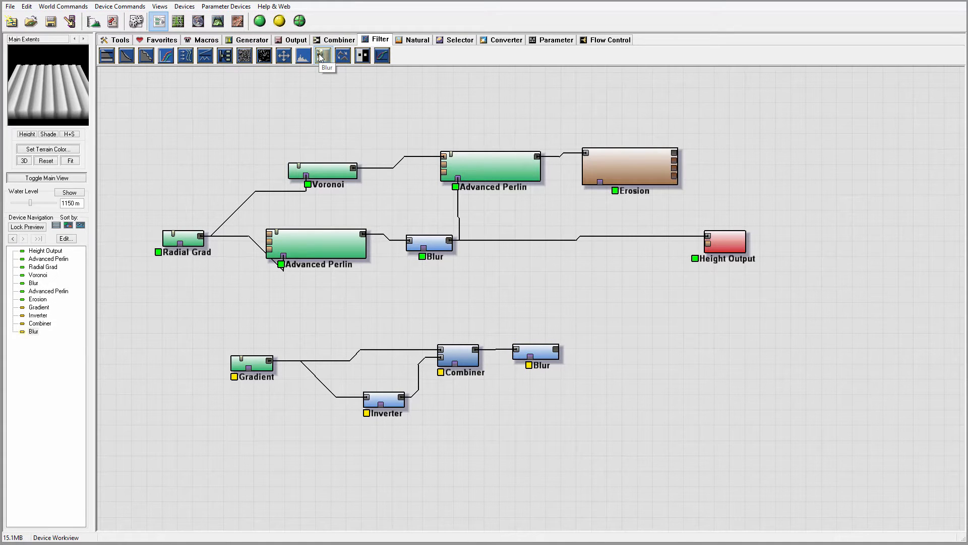
{"action": "left_click", "coordinate": [186, 56]}
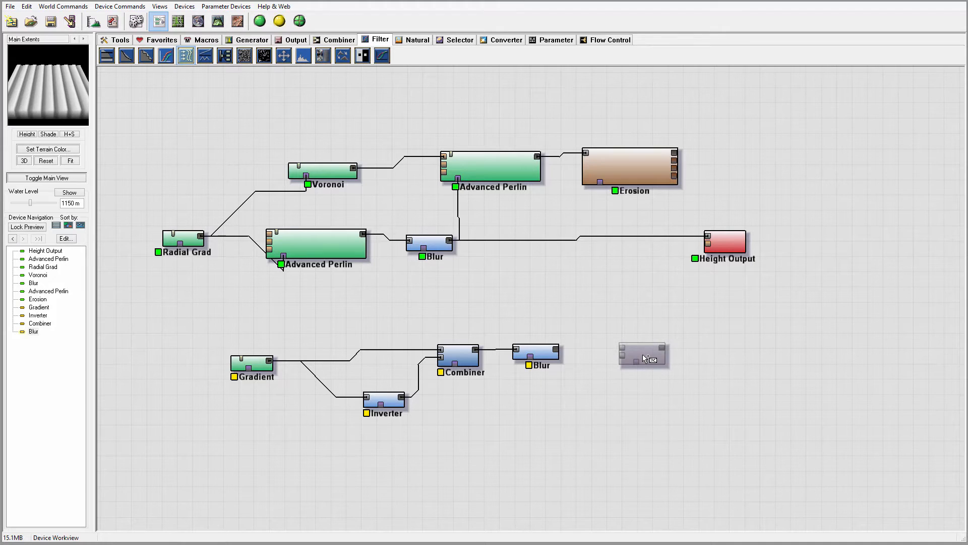
{"action": "left_click", "coordinate": [642, 354]}
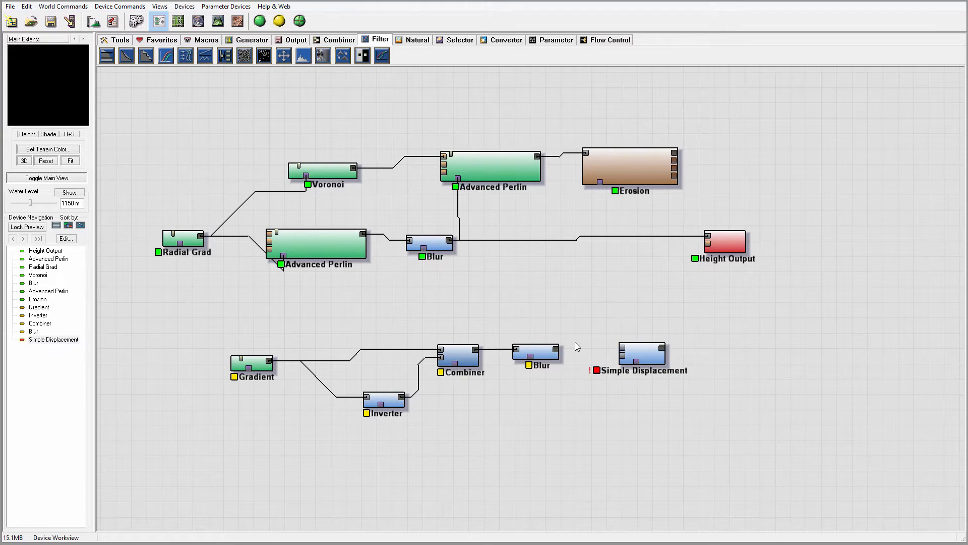
{"action": "left_click_drag", "start_coordinate": [556, 348], "coordinate": [625, 352]}
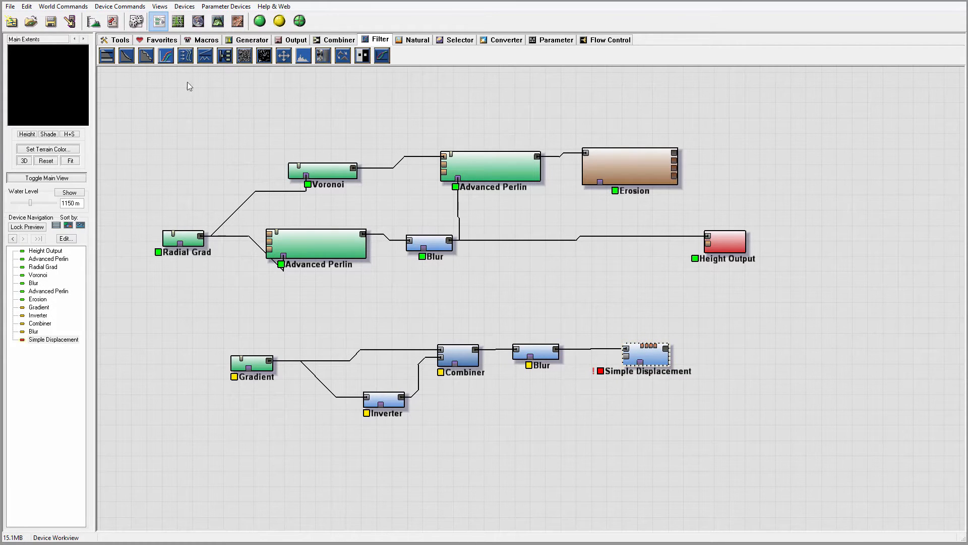
Add an Advanced Perlin generator below the new Blur and connect it to Simple Displacement's second input.
{"action": "left_click", "coordinate": [241, 39]}
{"action": "left_click_drag", "start_coordinate": [147, 56], "coordinate": [529, 440]}
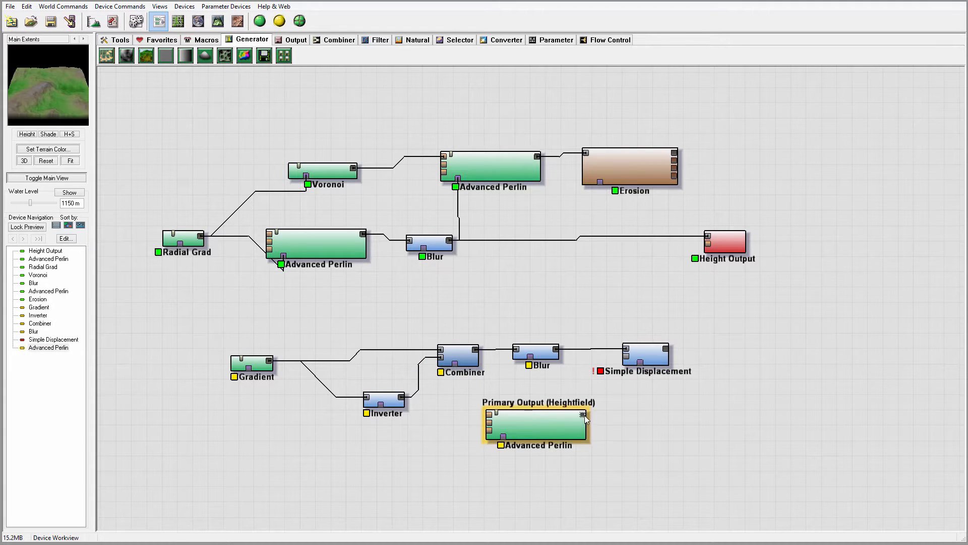
{"action": "left_click_drag", "start_coordinate": [585, 412], "coordinate": [633, 365]}
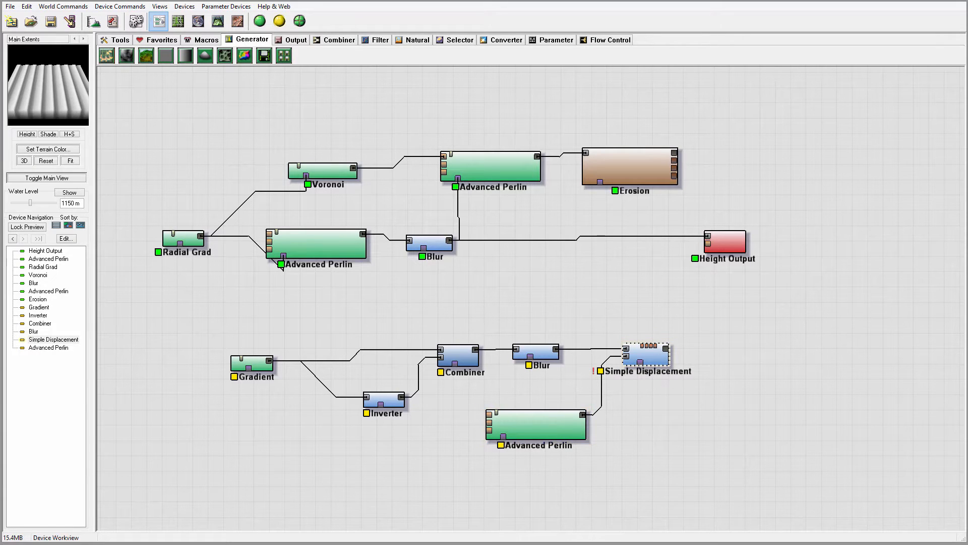
Set the Simple Displacement device's strength to 0.375, leaving the direction at 0.
{"action": "double_click", "coordinate": [649, 351]}
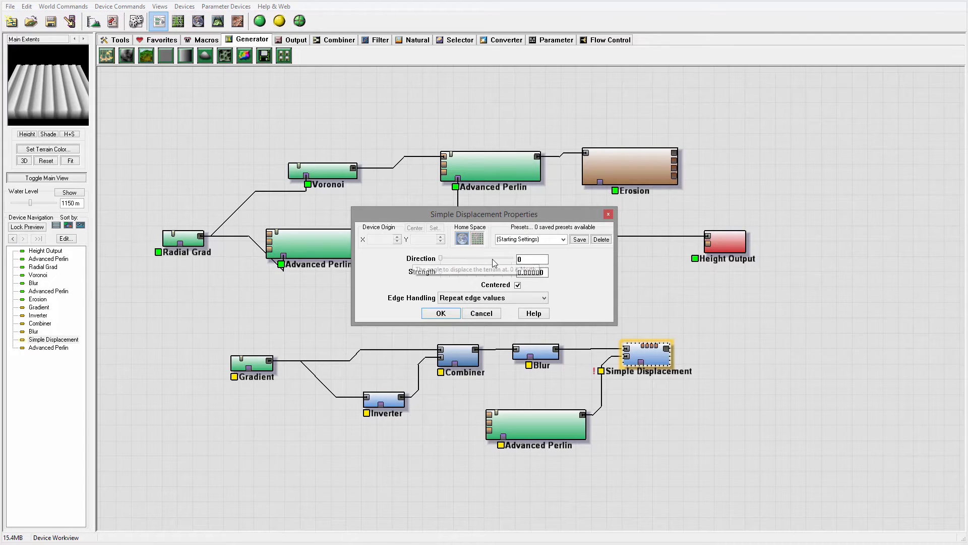
{"action": "left_click_drag", "start_coordinate": [442, 274], "coordinate": [468, 275]}
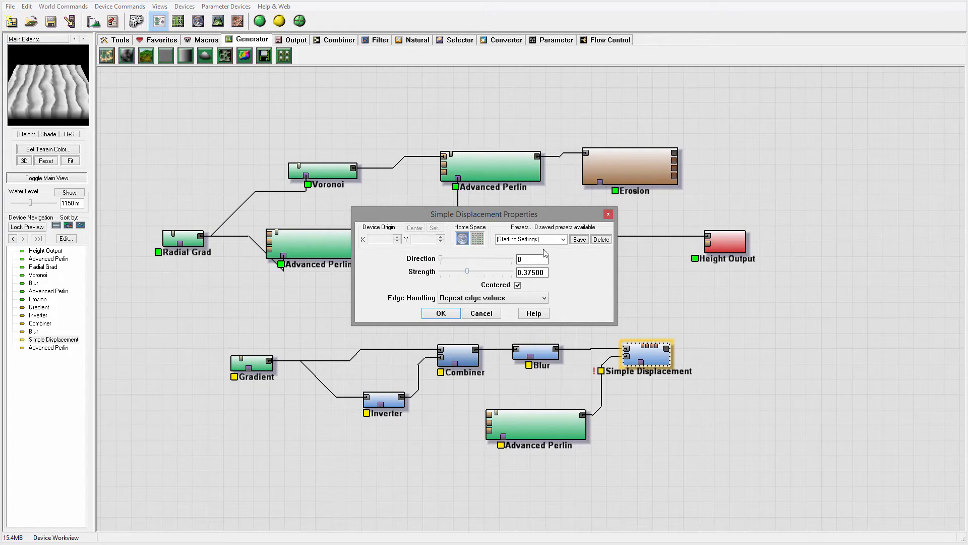
{"action": "left_click", "coordinate": [440, 314]}
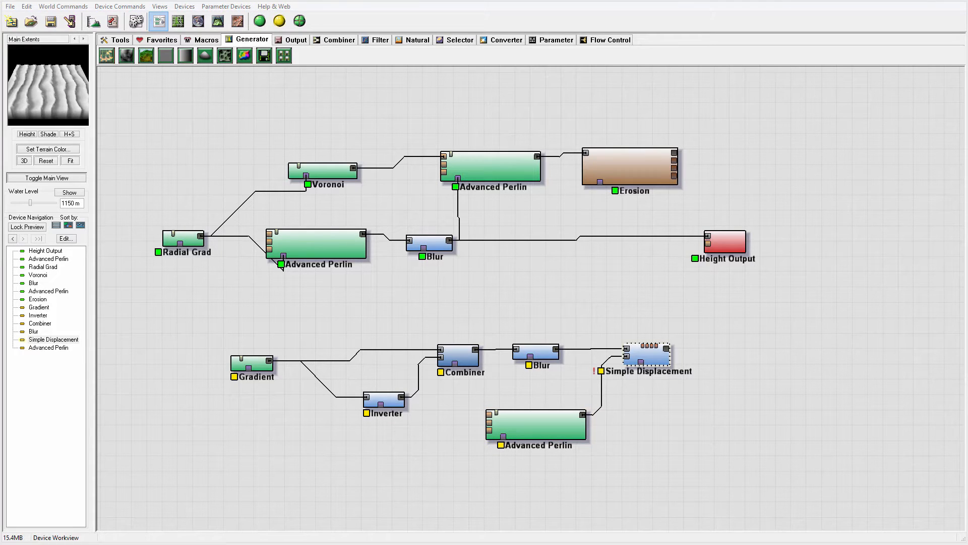
Set the lower Advanced Perlin's feature scale to 2.82843 km and its style to Ridged.
{"action": "double_click", "coordinate": [565, 426]}
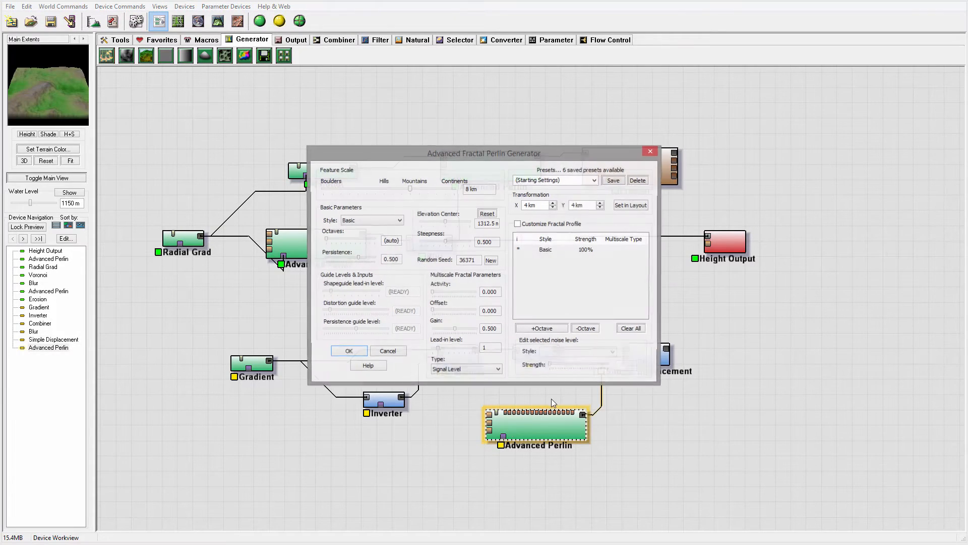
{"action": "left_click_drag", "start_coordinate": [475, 157], "coordinate": [503, 135]}
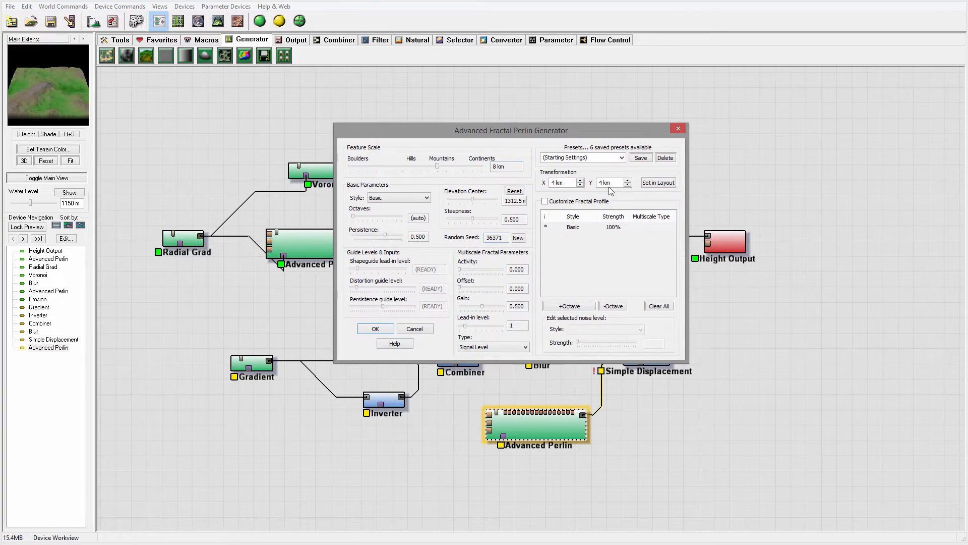
{"action": "mouse_move", "coordinate": [436, 168]}
{"action": "left_mouse_down"}
{"action": "mouse_move", "coordinate": [412, 165]}
{"action": "mouse_move", "coordinate": [423, 167]}
{"action": "left_mouse_up"}
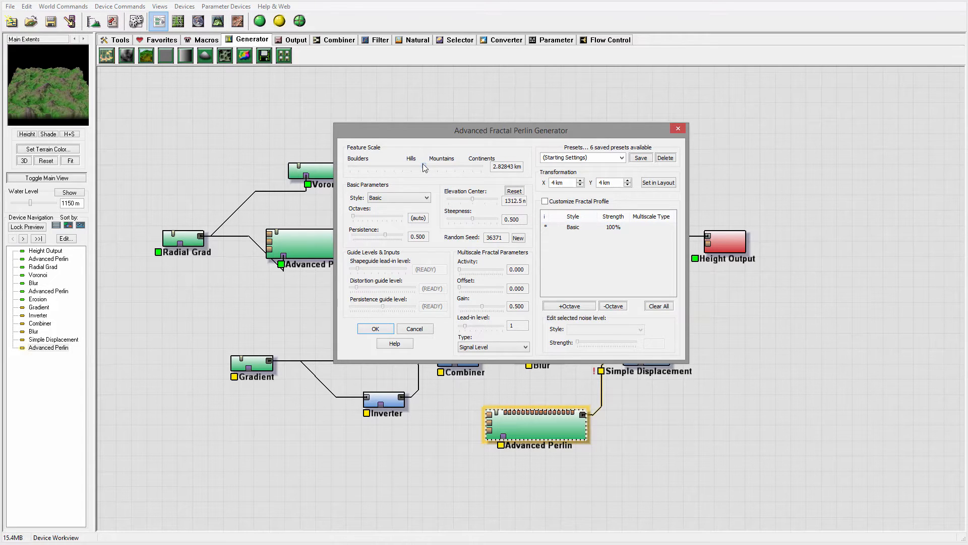
{"action": "left_click", "coordinate": [418, 198]}
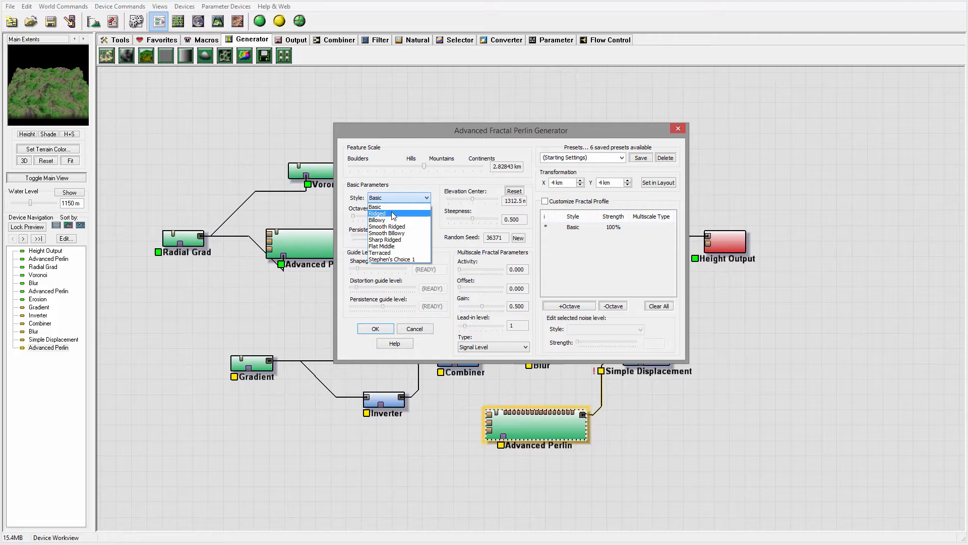
{"action": "left_click", "coordinate": [393, 213]}
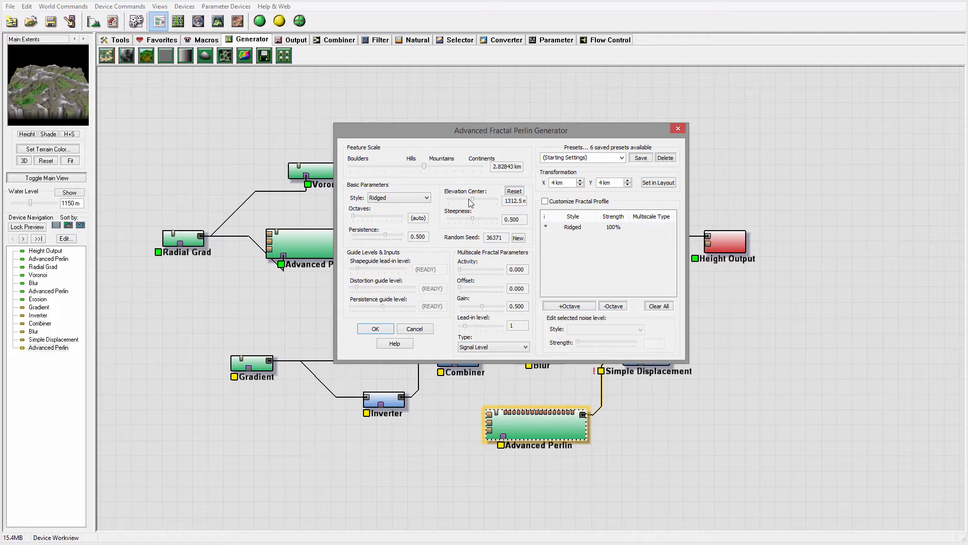
Set the same Perlin's elevation center to 328.125 and its steepness to 0.656, and accept the settings.
{"action": "left_click_drag", "start_coordinate": [468, 198], "coordinate": [456, 197]}
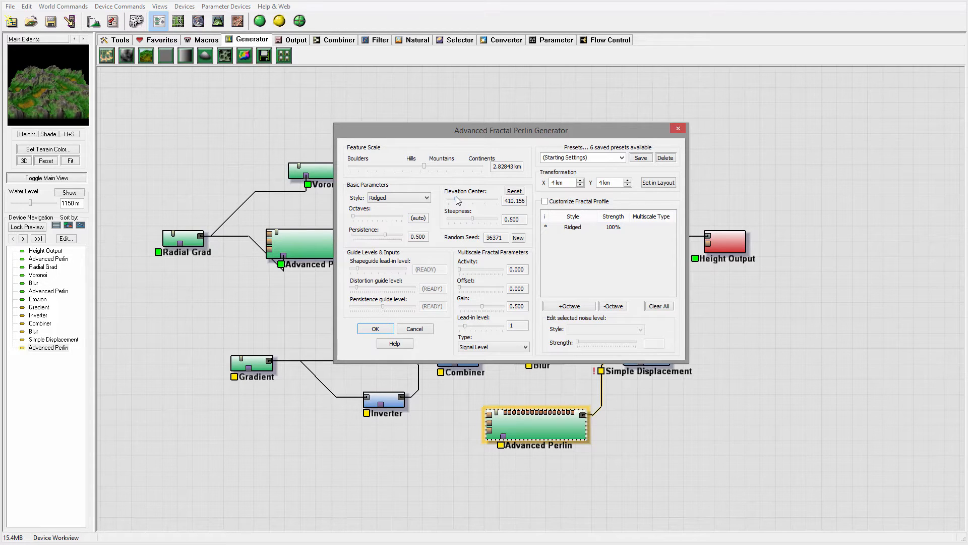
{"action": "left_click", "coordinate": [471, 219]}
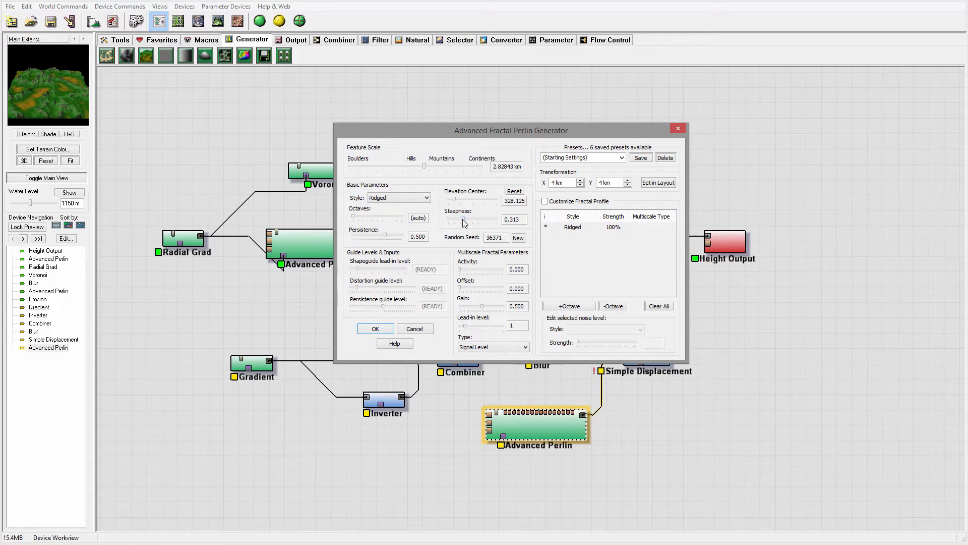
{"action": "left_click", "coordinate": [480, 220]}
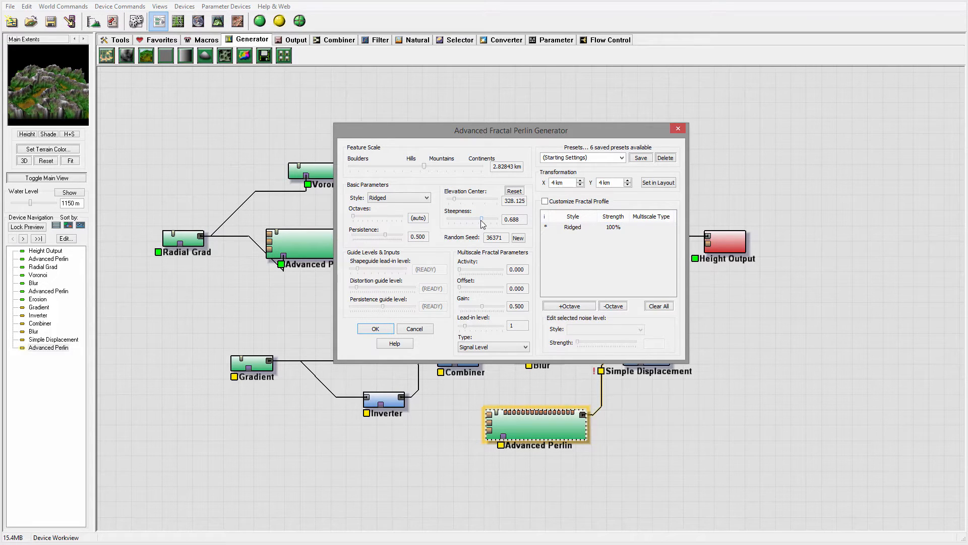
{"action": "left_click_drag", "start_coordinate": [481, 220], "coordinate": [479, 221]}
{"action": "left_click", "coordinate": [375, 329]}
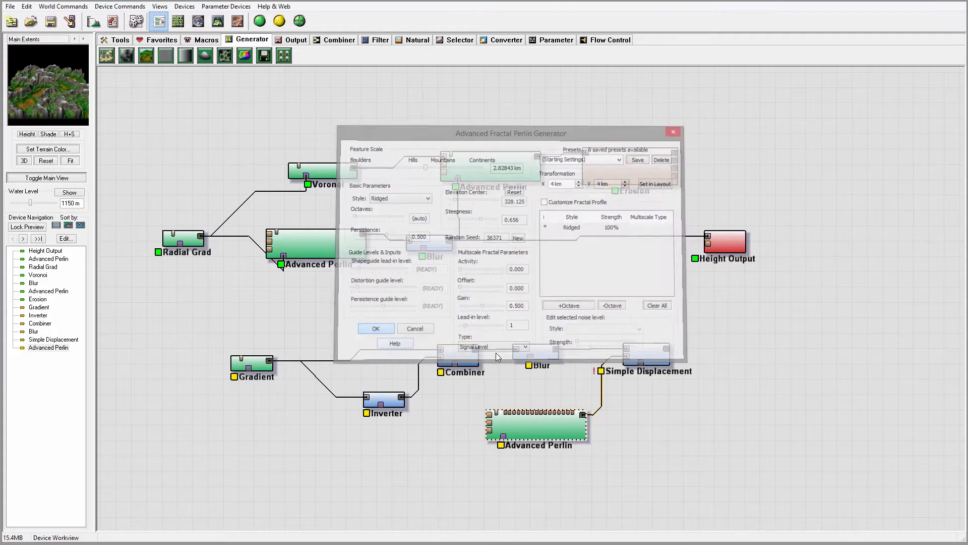
Inspect the Simple Displacement result in the layout view and from several angles in the 3D view, and return to the device network.
{"action": "left_click", "coordinate": [651, 356]}
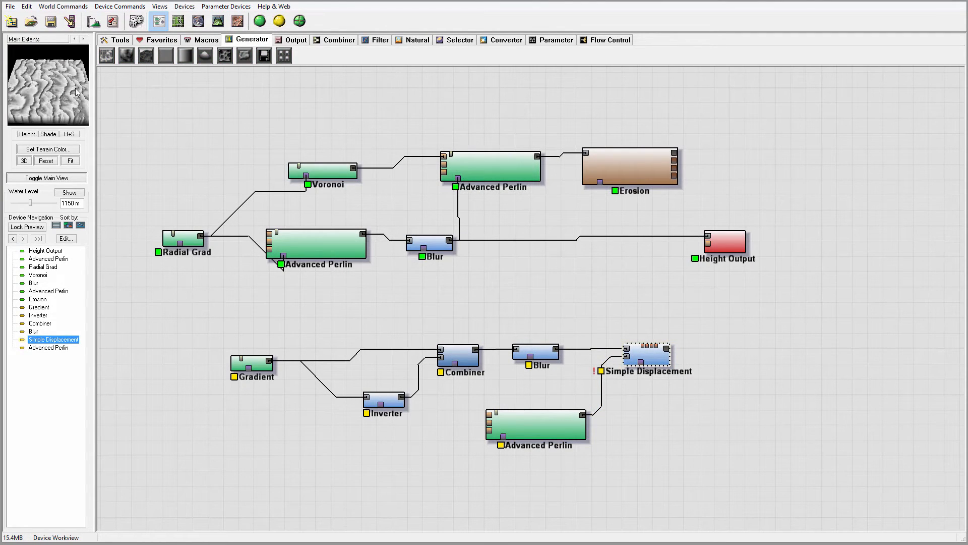
{"action": "left_click", "coordinate": [178, 20]}
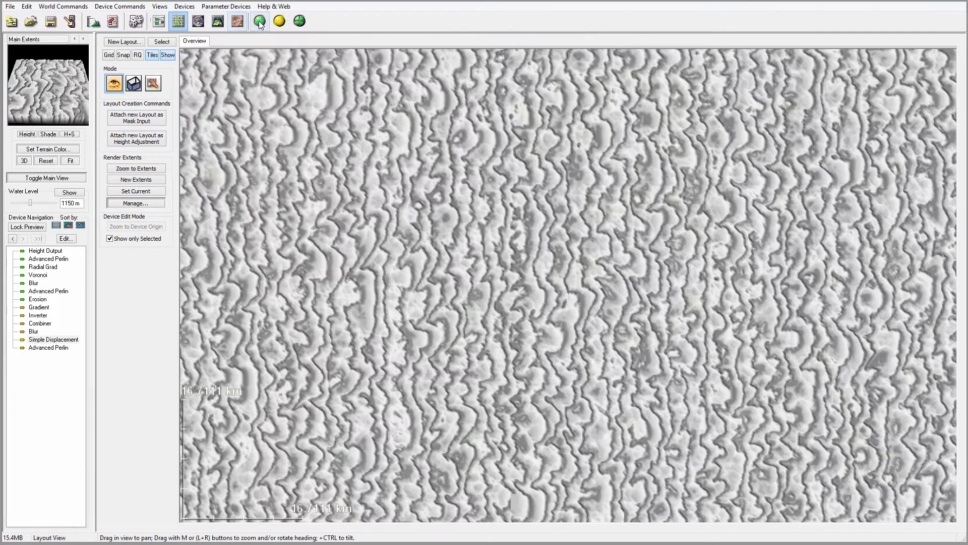
{"action": "left_click", "coordinate": [158, 21]}
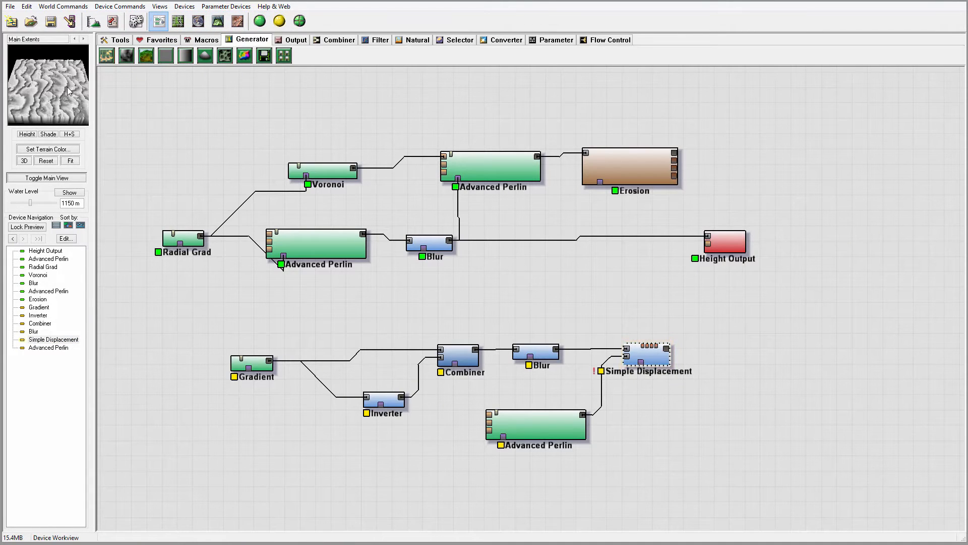
{"action": "left_click", "coordinate": [220, 21]}
{"action": "scroll", "coordinate": [583, 318], "scroll_direction": "down", "scroll_amount": 3}
{"action": "scroll", "coordinate": [373, 304], "scroll_direction": "up", "scroll_amount": 1}
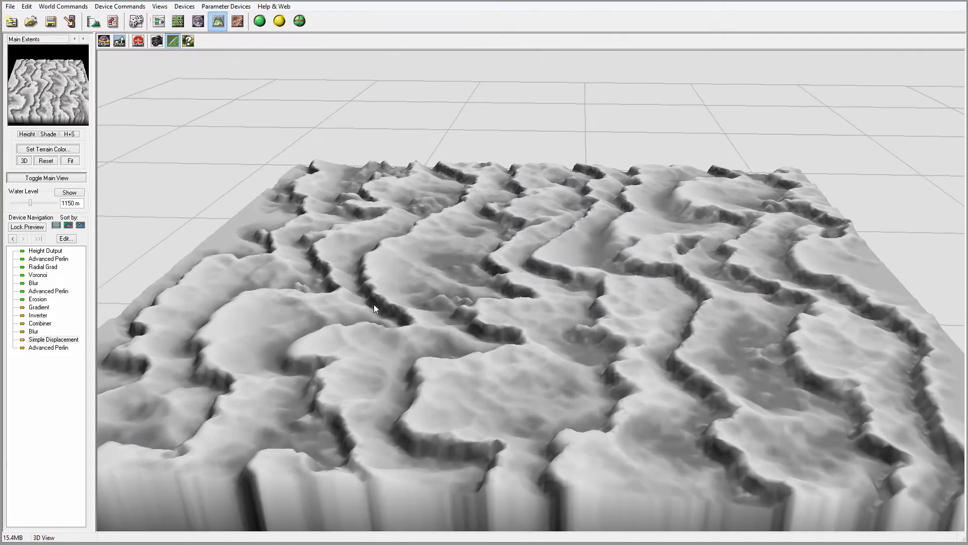
{"action": "left_click_drag", "start_coordinate": [374, 304], "coordinate": [663, 269]}
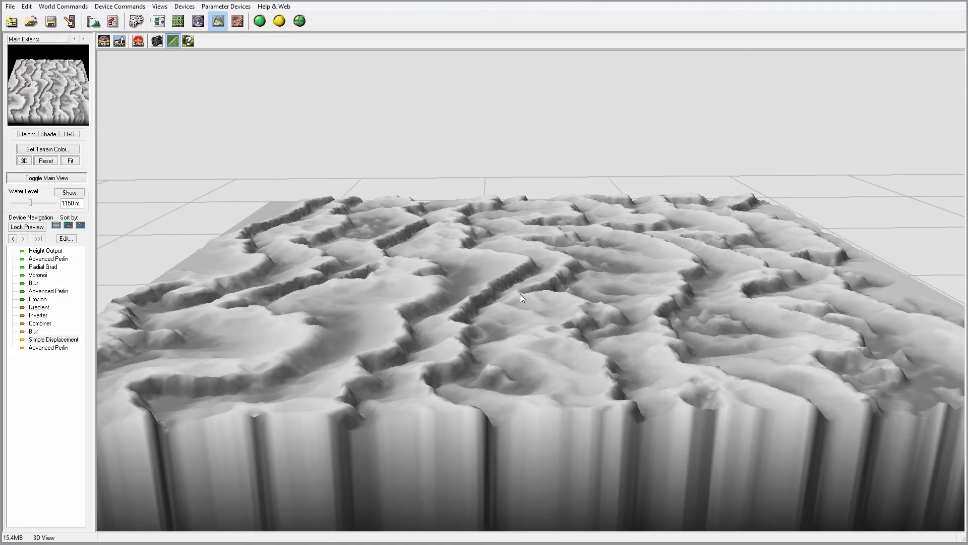
{"action": "left_click_drag", "start_coordinate": [522, 297], "coordinate": [612, 309]}
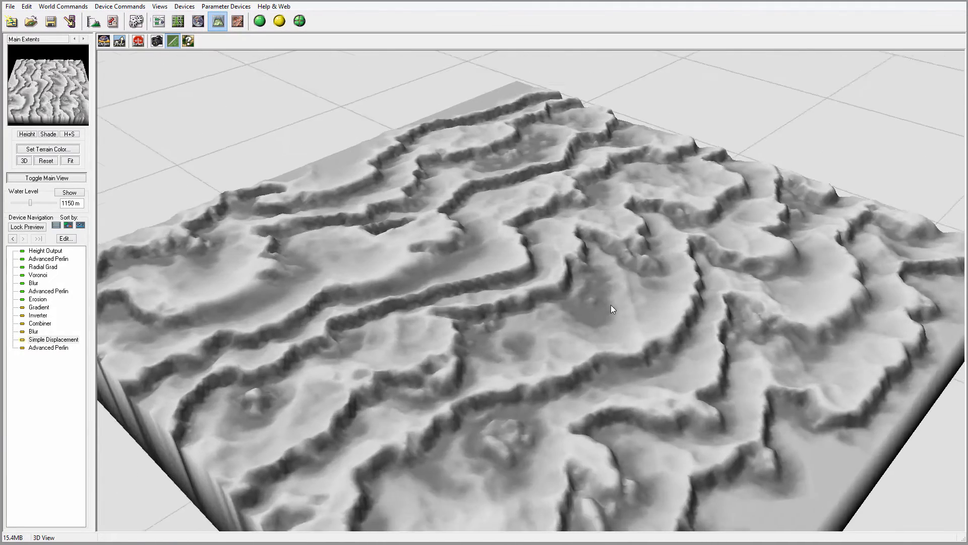
{"action": "left_click", "coordinate": [158, 20]}
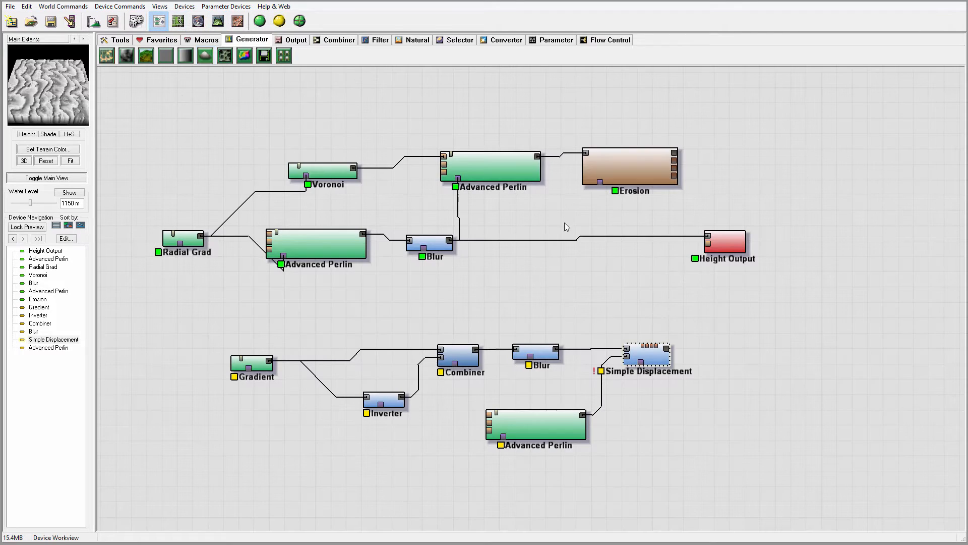
{"action": "right_click_drag", "start_coordinate": [770, 304], "coordinate": [590, 281]}
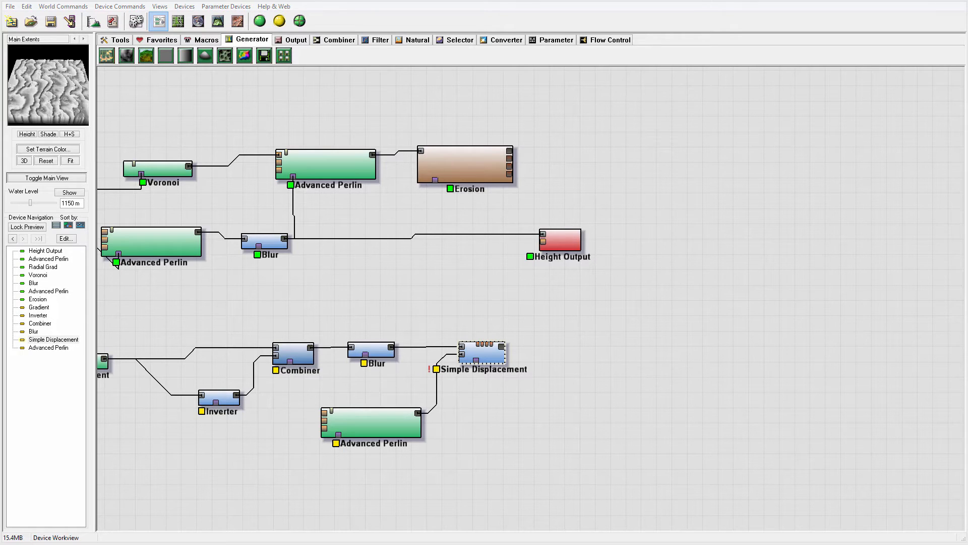
{"action": "mouse_move", "coordinate": [677, 300]}
{"action": "right_mouse_down"}
{"action": "mouse_move", "coordinate": [652, 289]}
{"action": "mouse_move", "coordinate": [667, 286]}
{"action": "right_mouse_up"}
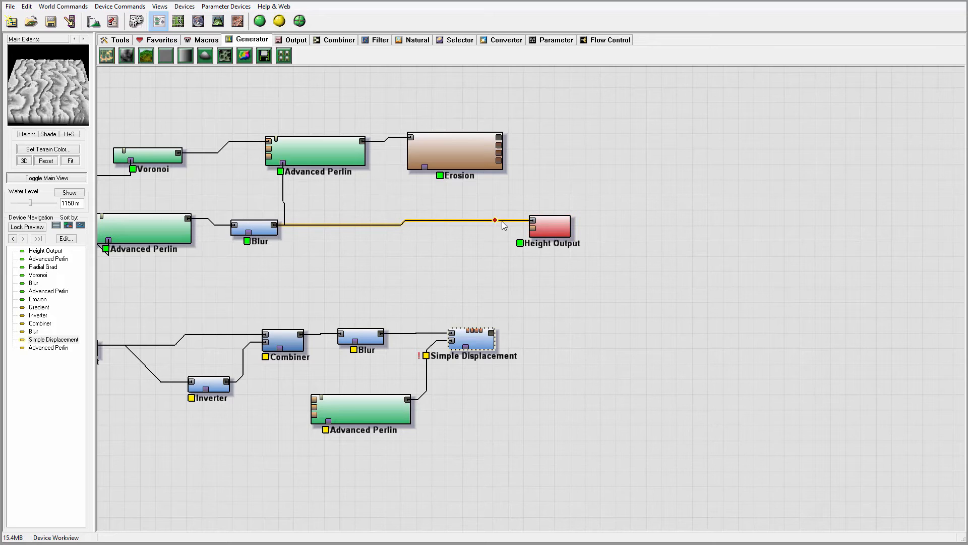
{"action": "key", "text": "Delete"}
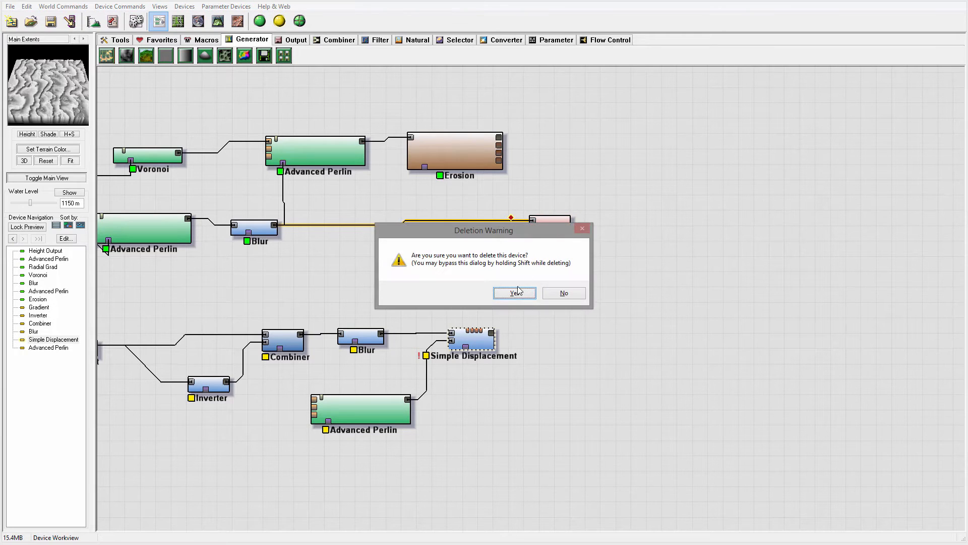
{"action": "left_click", "coordinate": [522, 294]}
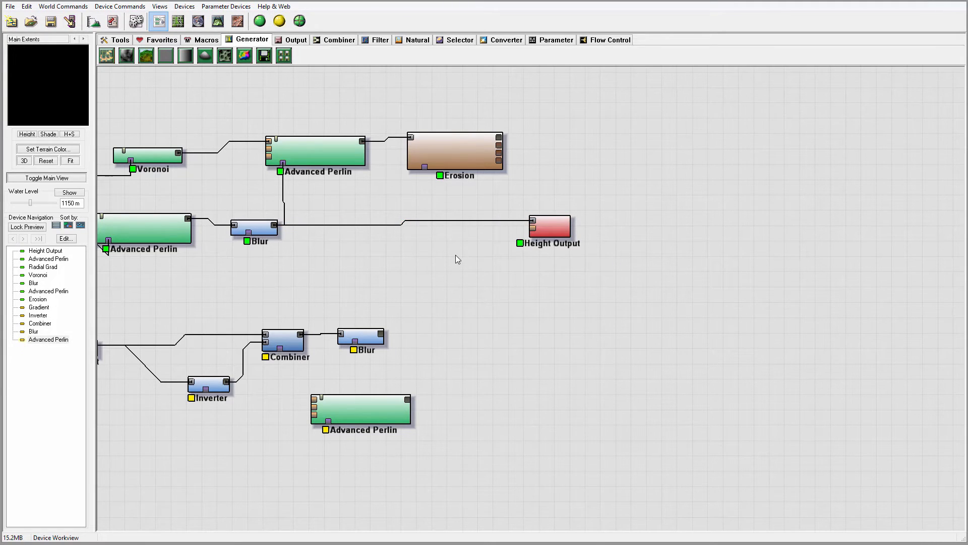
Delete both Height Output devices, the one fed by the upper Blur and the unconnected one.
{"action": "right_click_drag", "start_coordinate": [503, 284], "coordinate": [627, 283]}
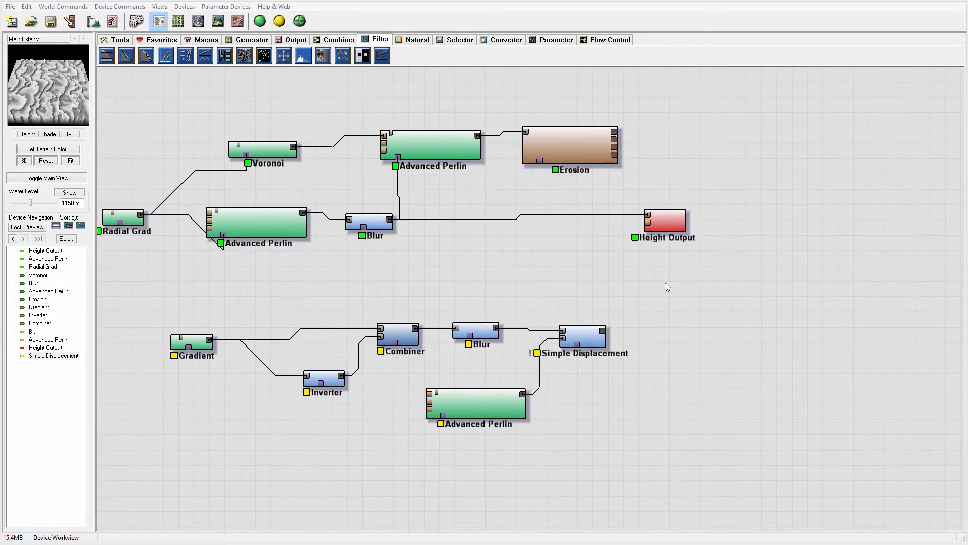
{"action": "left_click_drag", "start_coordinate": [755, 175], "coordinate": [573, 263]}
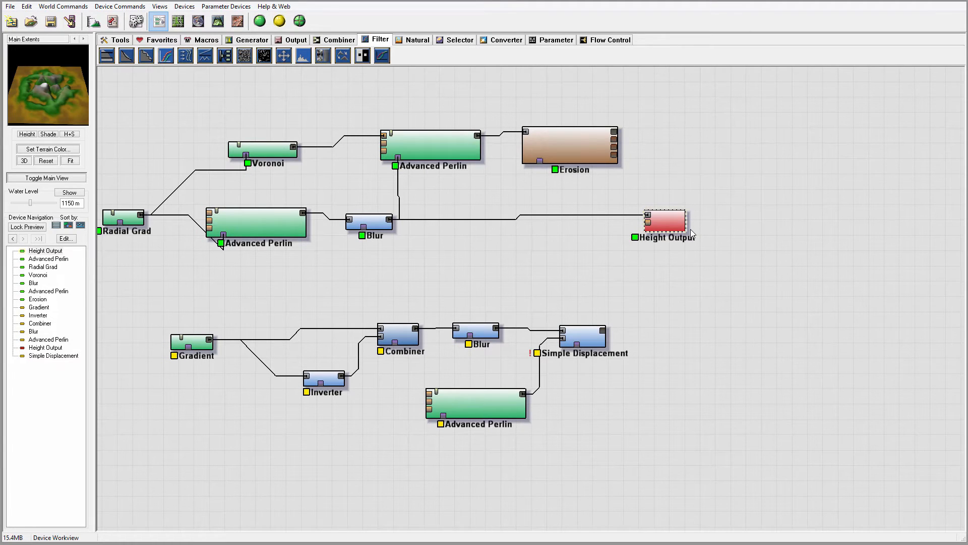
{"action": "key", "text": "Delete"}
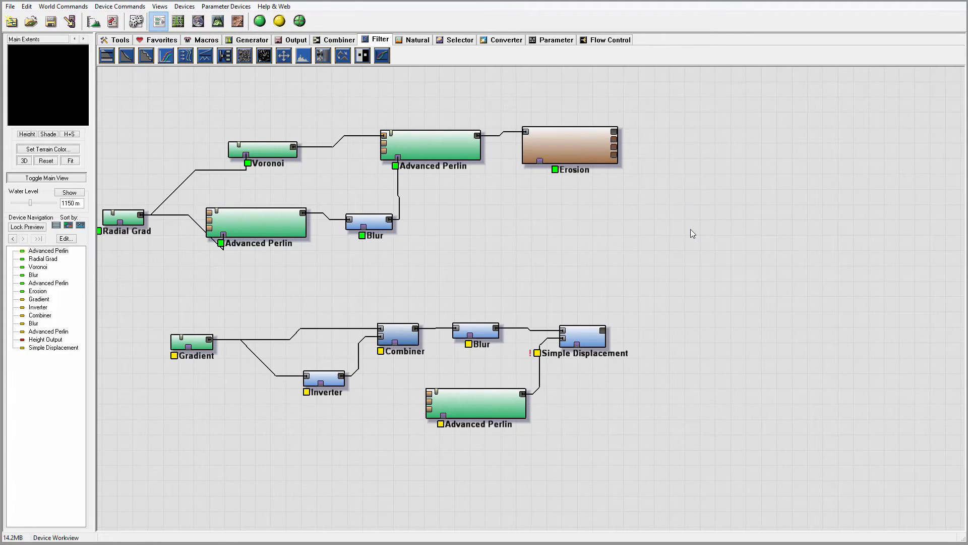
{"action": "right_click_drag", "start_coordinate": [730, 197], "coordinate": [728, 234]}
{"action": "scroll", "coordinate": [728, 234], "scroll_direction": "down", "scroll_amount": 1}
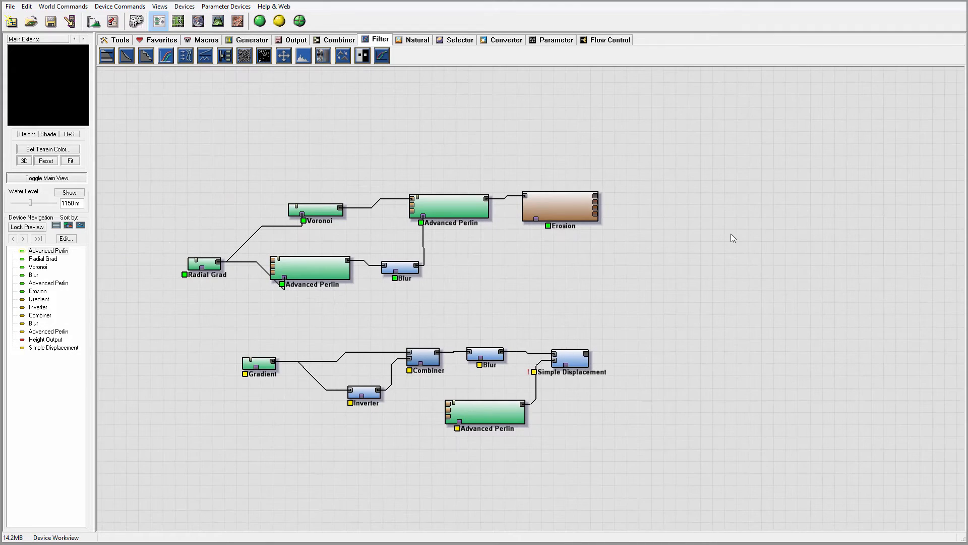
{"action": "right_click_drag", "start_coordinate": [796, 252], "coordinate": [694, 260]}
{"action": "right_click_drag", "start_coordinate": [766, 242], "coordinate": [715, 245]}
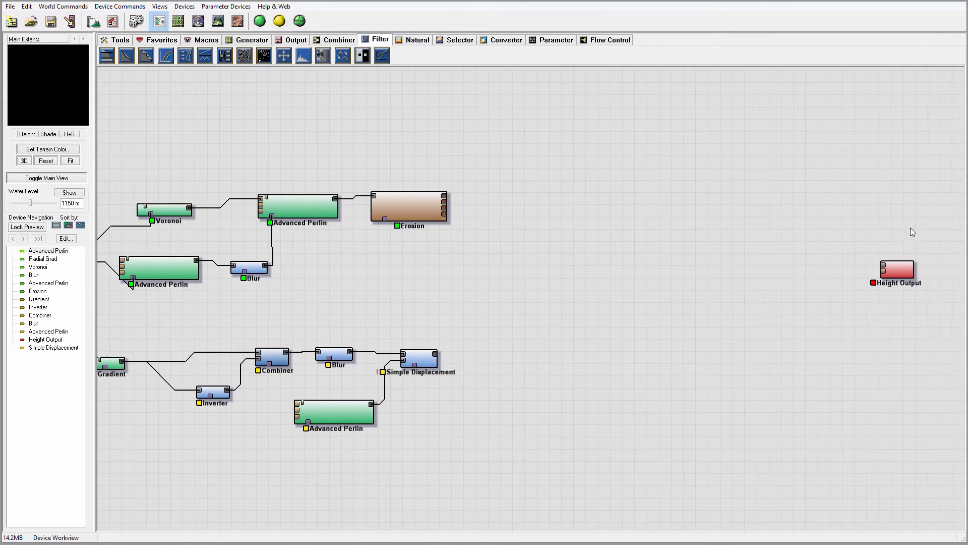
{"action": "left_click_drag", "start_coordinate": [910, 228], "coordinate": [859, 301]}
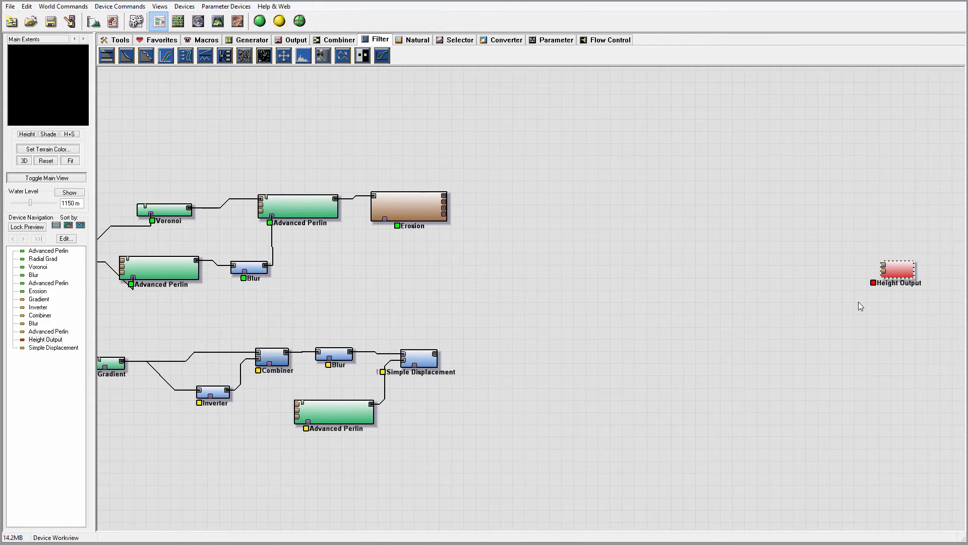
{"action": "key", "text": "Delete"}
Add an Erosion device after Simple Displacement and connect the displacement's primary output to the Erosion input.
{"action": "right_click_drag", "start_coordinate": [621, 202], "coordinate": [729, 195]}
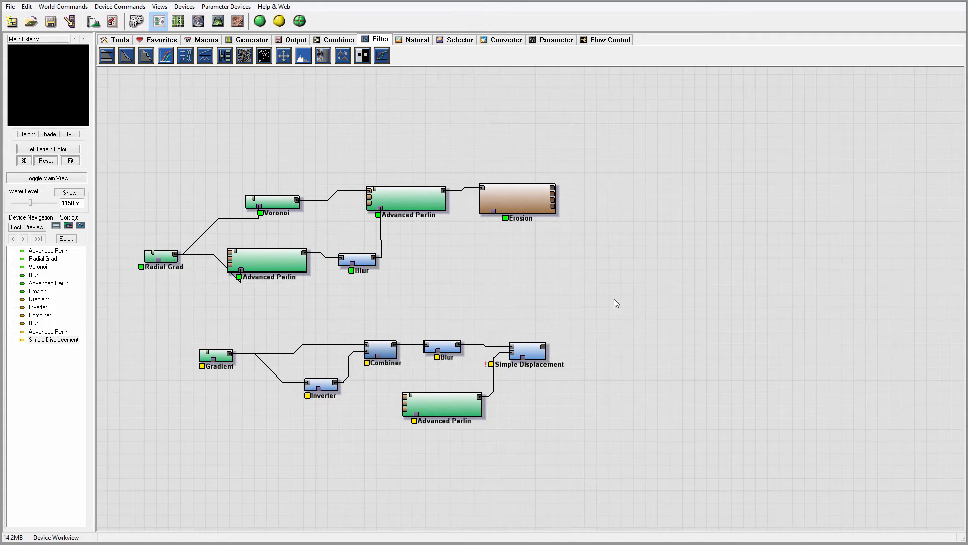
{"action": "right_click_drag", "start_coordinate": [614, 299], "coordinate": [608, 294]}
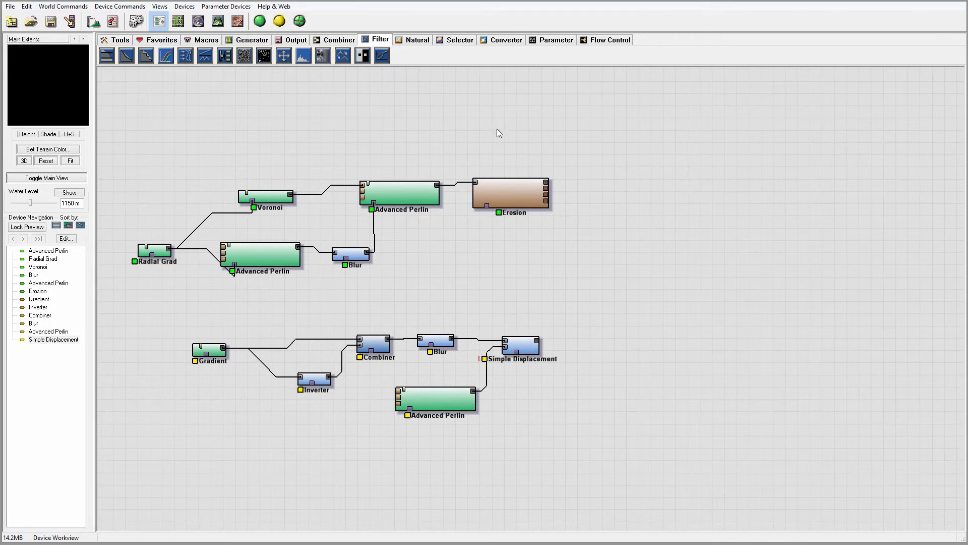
{"action": "left_click", "coordinate": [415, 40]}
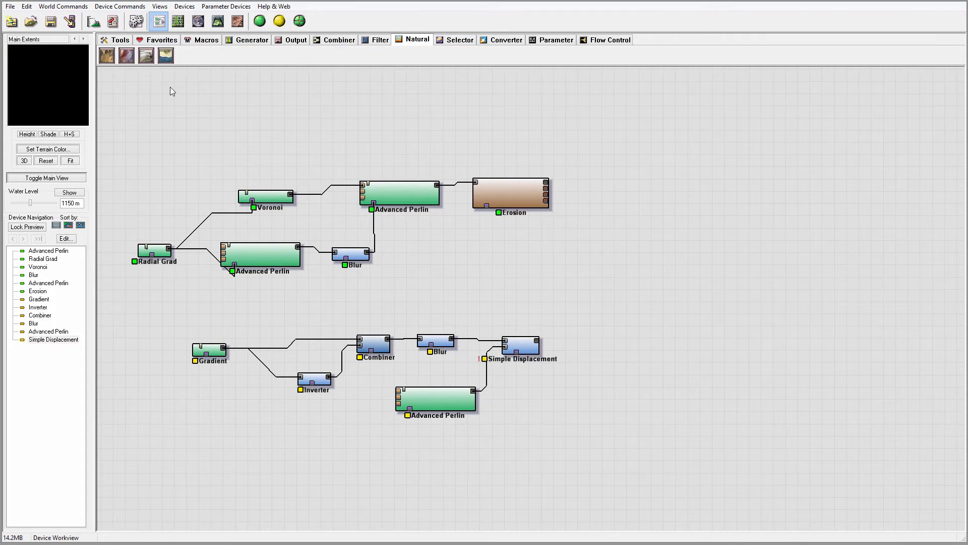
{"action": "left_click", "coordinate": [111, 57]}
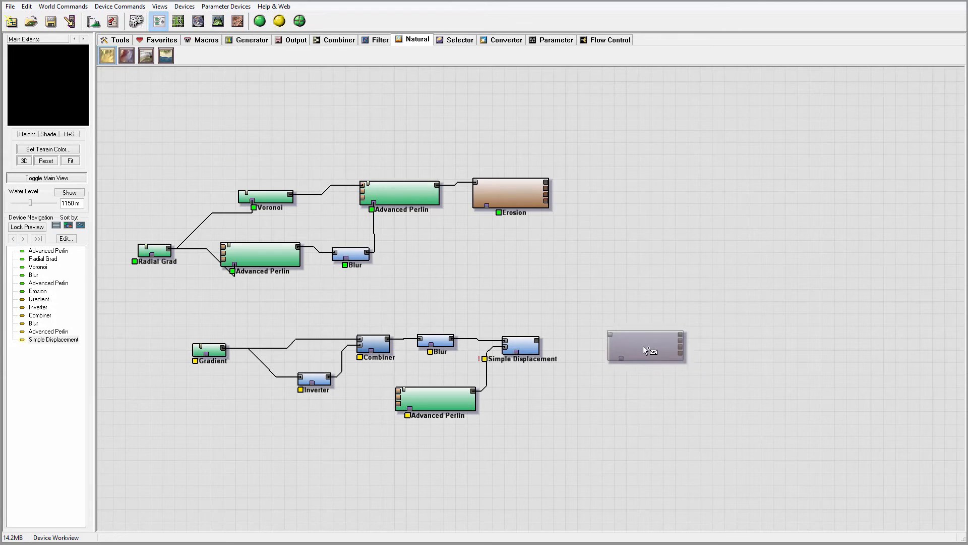
{"action": "left_click", "coordinate": [636, 345]}
{"action": "left_click", "coordinate": [526, 343]}
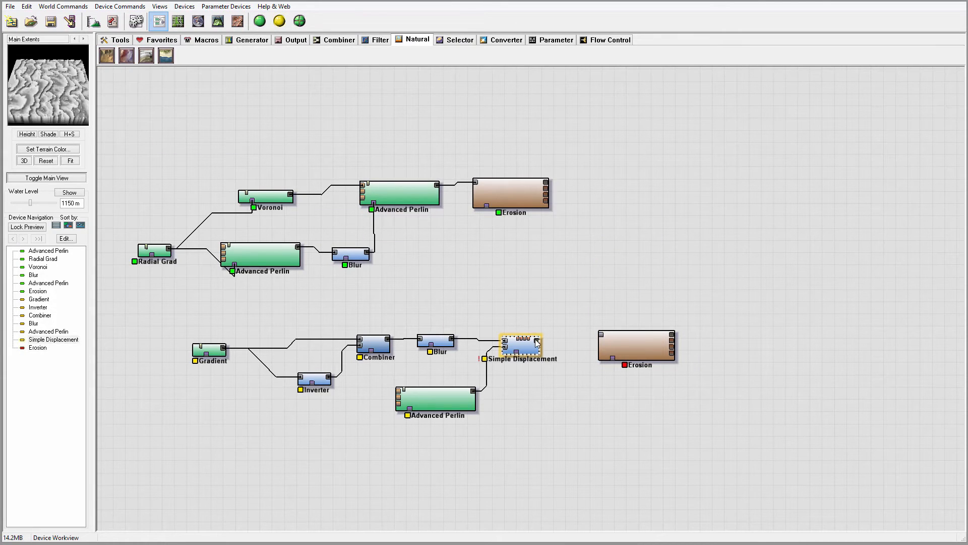
{"action": "left_click_drag", "start_coordinate": [537, 342], "coordinate": [600, 334]}
{"action": "left_click", "coordinate": [644, 344]}
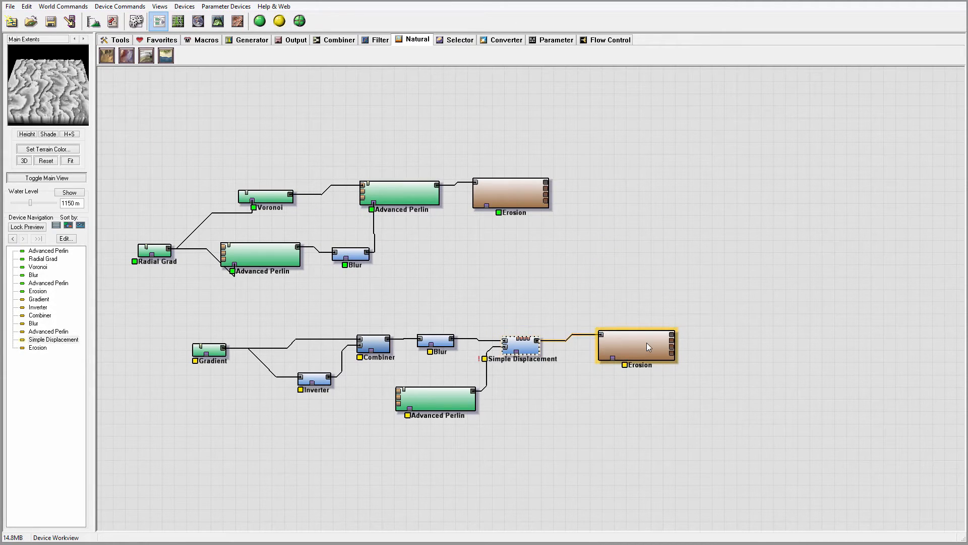
Set the new Erosion device to Channeled Erosion and enable geological-time enhancement with an erosive power of -0.091.
{"action": "double_click", "coordinate": [648, 347]}
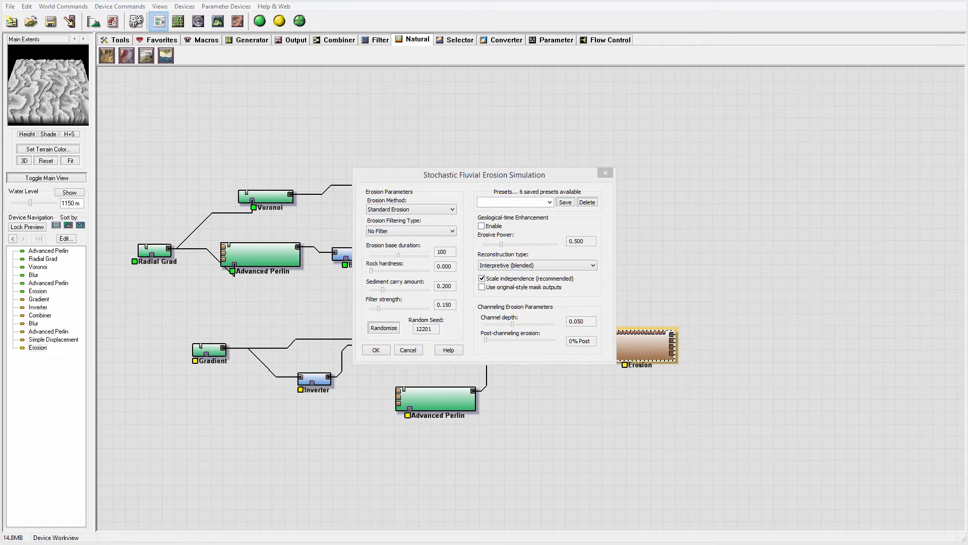
{"action": "left_click", "coordinate": [440, 211]}
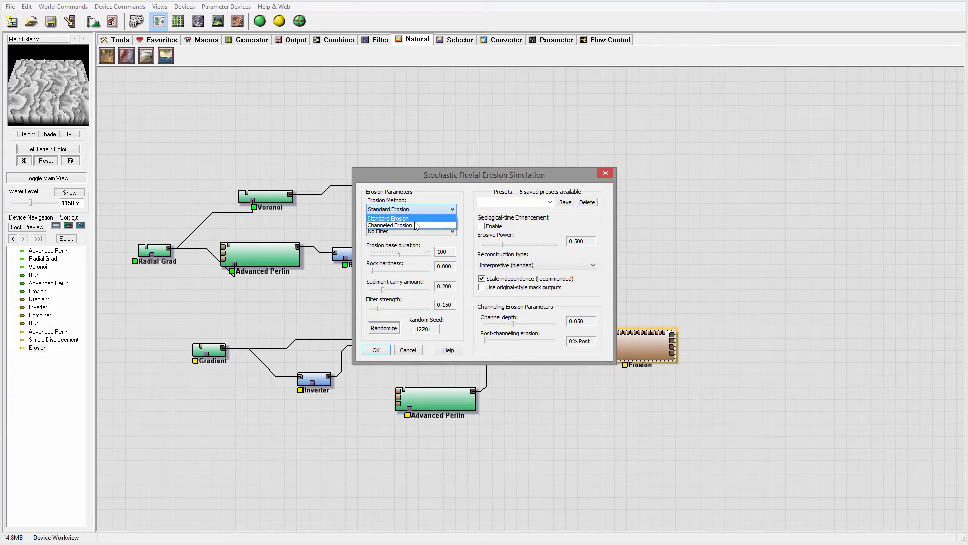
{"action": "left_click", "coordinate": [411, 224]}
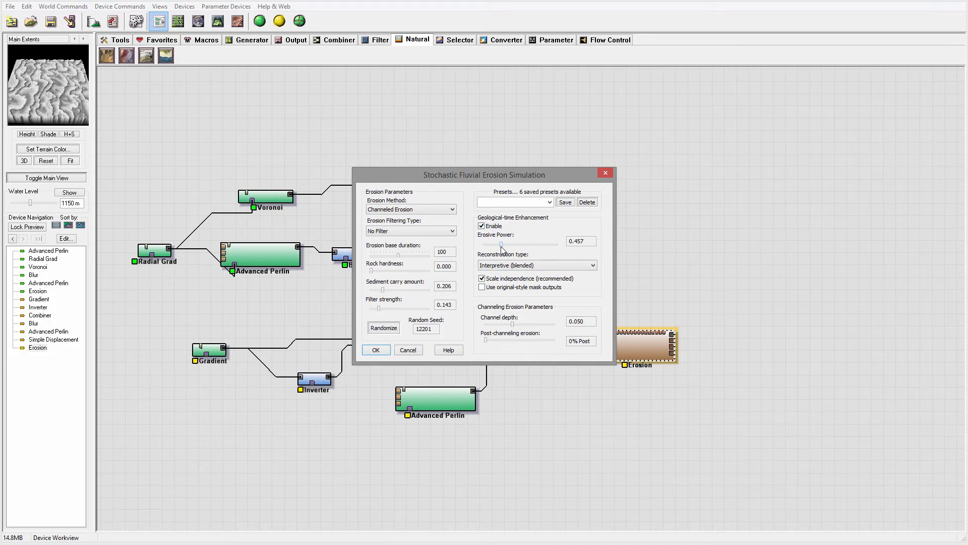
{"action": "left_click_drag", "start_coordinate": [502, 248], "coordinate": [494, 250]}
Set the Erosion's sediment carry amount to 0.508 and its rock hardness to 0.143, and accept the settings.
{"action": "left_click_drag", "start_coordinate": [384, 296], "coordinate": [398, 297]}
{"action": "left_click", "coordinate": [376, 272]}
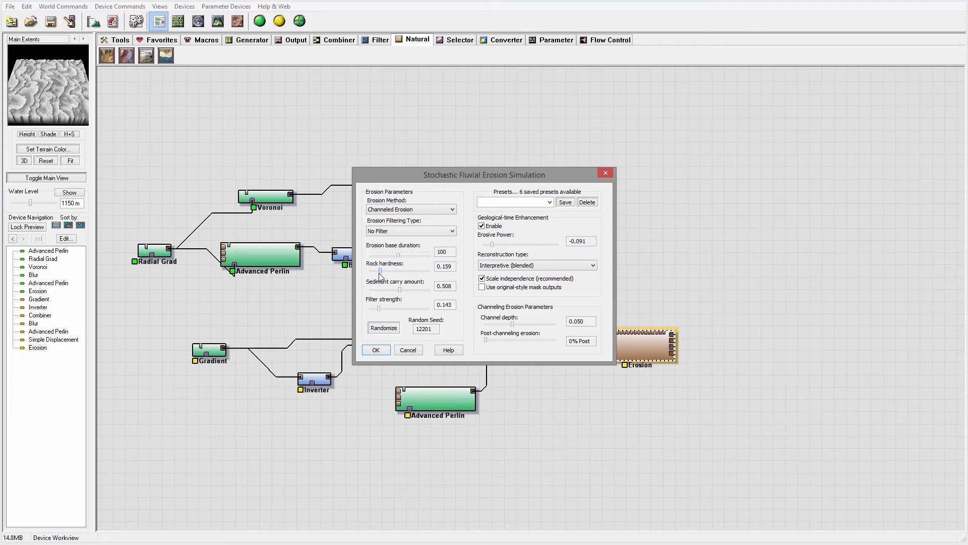
{"action": "left_click", "coordinate": [382, 352]}
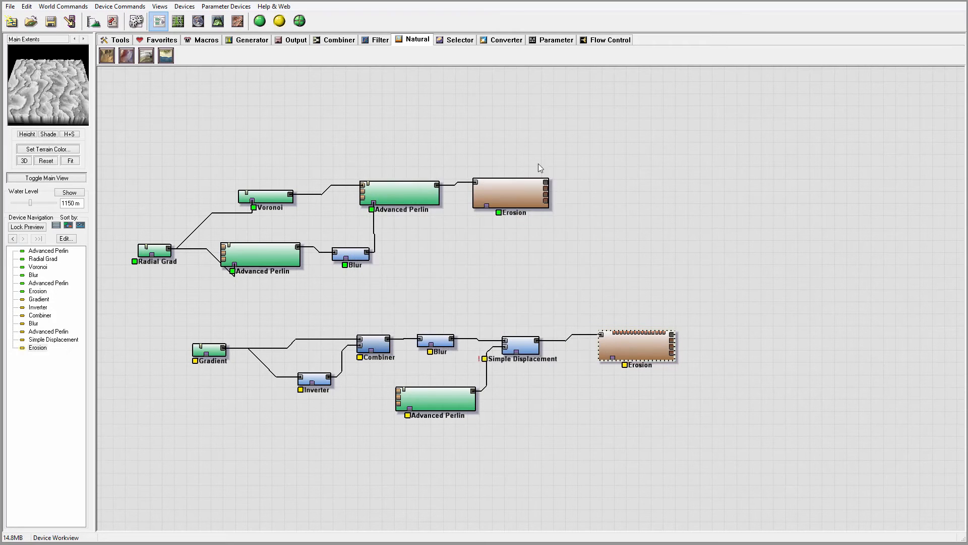
Inspect the channeled erosion result from several angles in the 3D view, and return to the device network.
{"action": "left_click", "coordinate": [220, 21]}
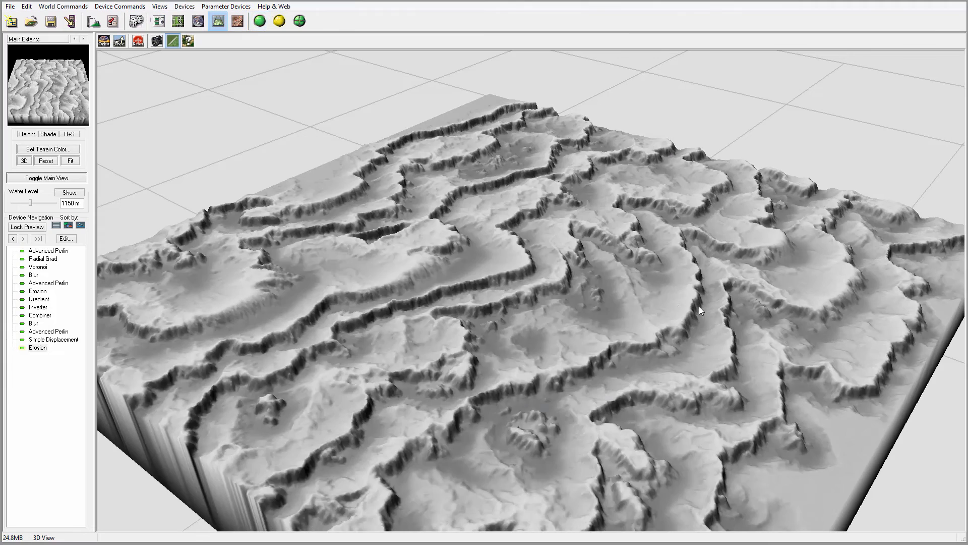
{"action": "left_click_drag", "start_coordinate": [460, 343], "coordinate": [515, 329]}
{"action": "left_click_drag", "start_coordinate": [502, 402], "coordinate": [701, 284]}
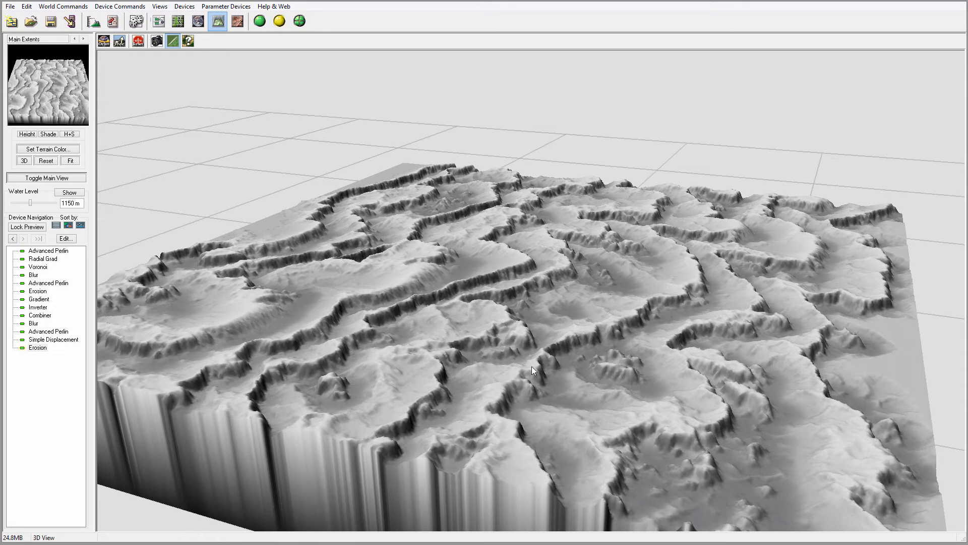
{"action": "left_click", "coordinate": [159, 22]}
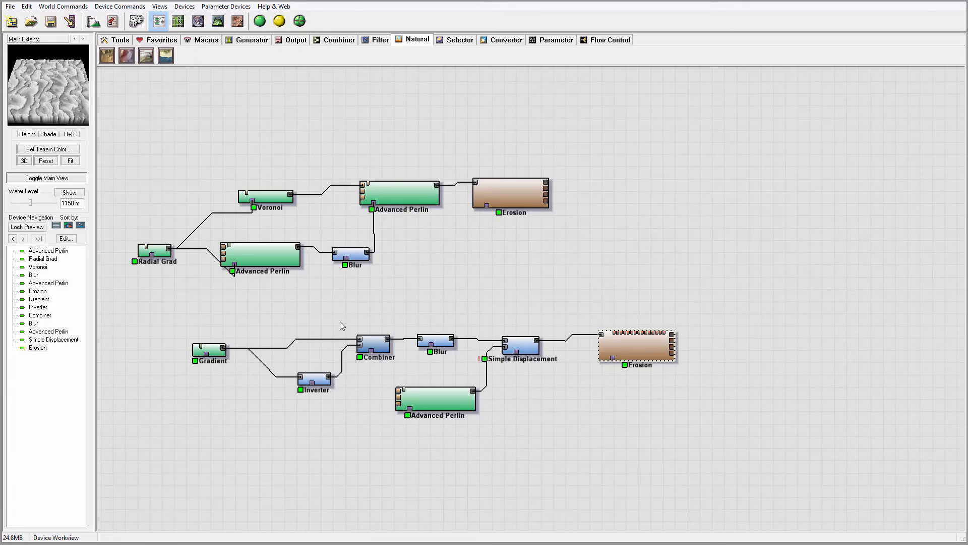
Set the radius of the Blur feeding Simple Displacement to 34 and accept the settings.
{"action": "left_click", "coordinate": [438, 341]}
{"action": "double_click", "coordinate": [439, 340]}
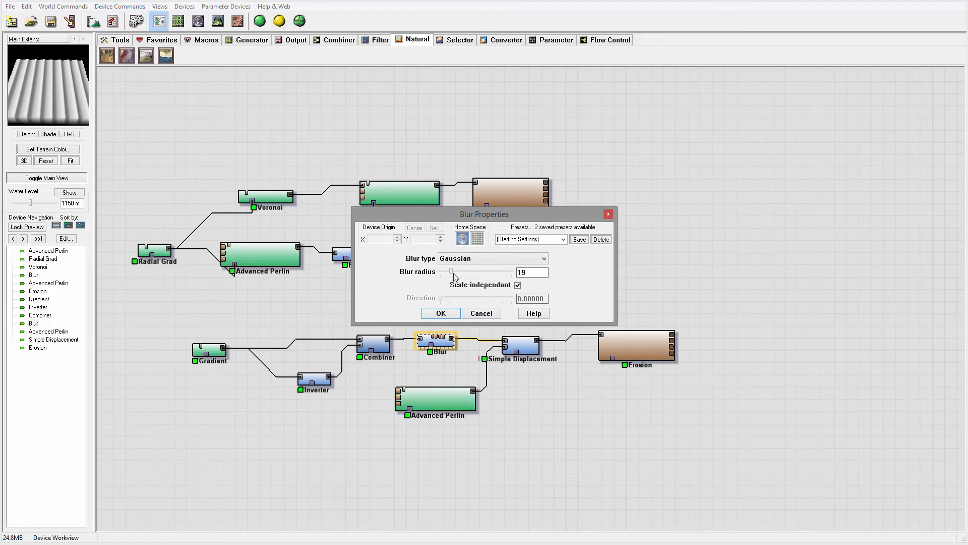
{"action": "left_click_drag", "start_coordinate": [455, 272], "coordinate": [461, 273]}
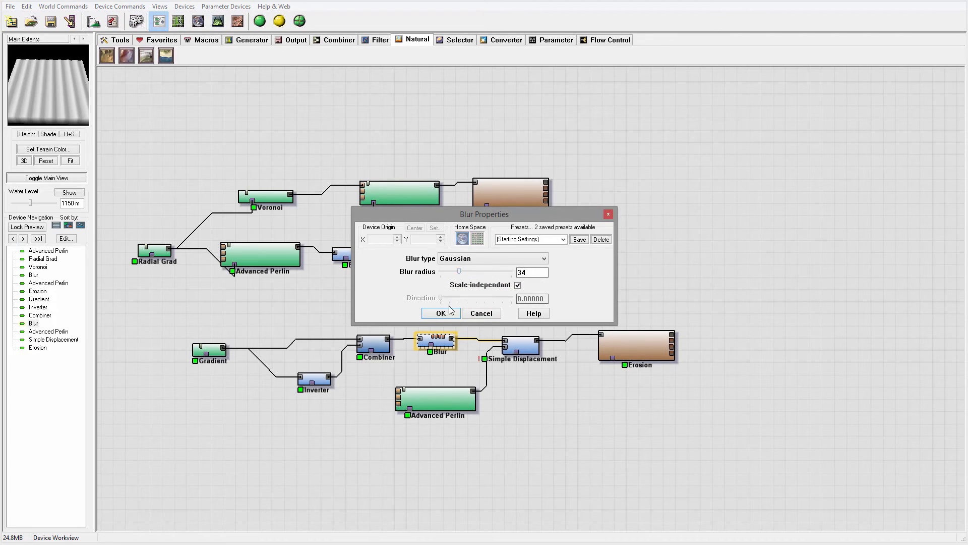
{"action": "left_click", "coordinate": [441, 313]}
Check how the stronger blur affects the lower Erosion device in the 3D view, and return to the device network.
{"action": "left_click", "coordinate": [636, 345]}
{"action": "left_click", "coordinate": [218, 21]}
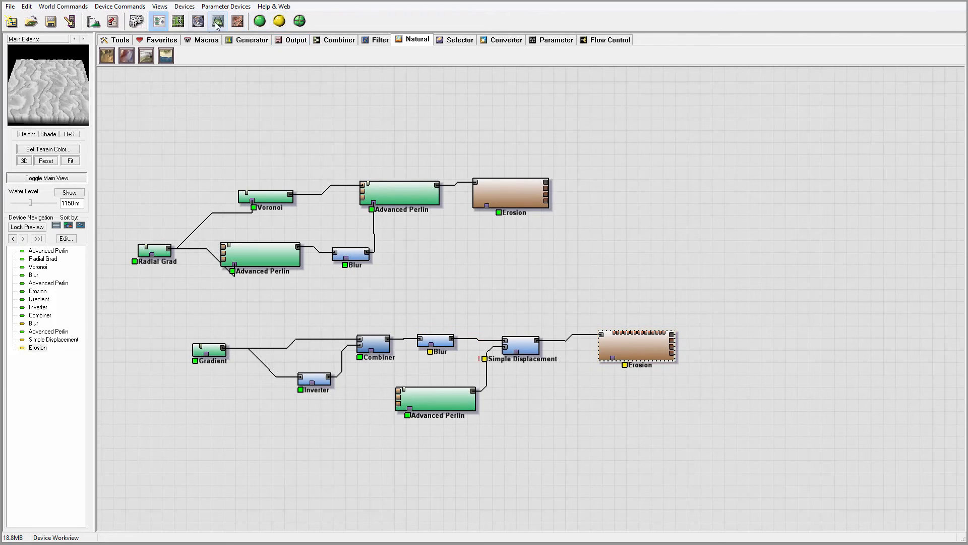
{"action": "left_click_drag", "start_coordinate": [550, 316], "coordinate": [664, 306]}
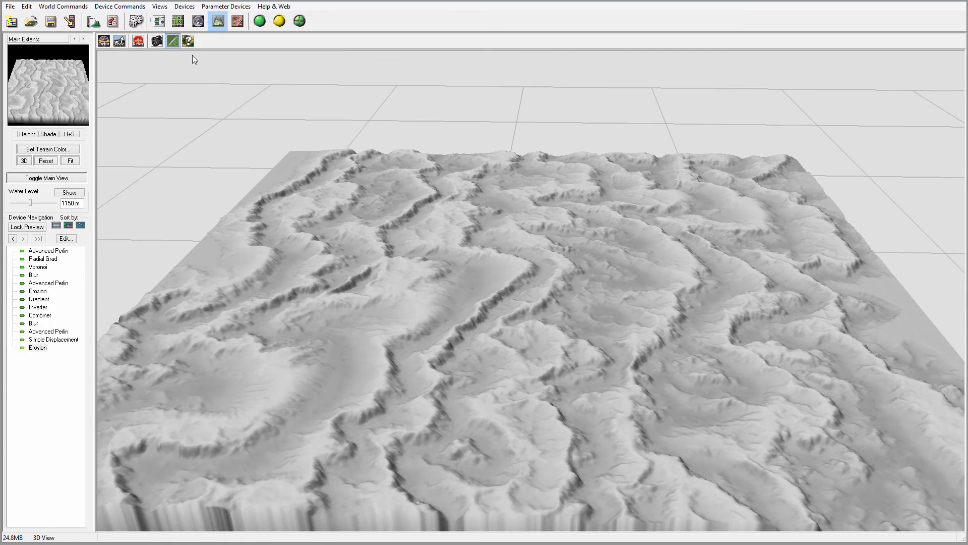
{"action": "left_click", "coordinate": [159, 21]}
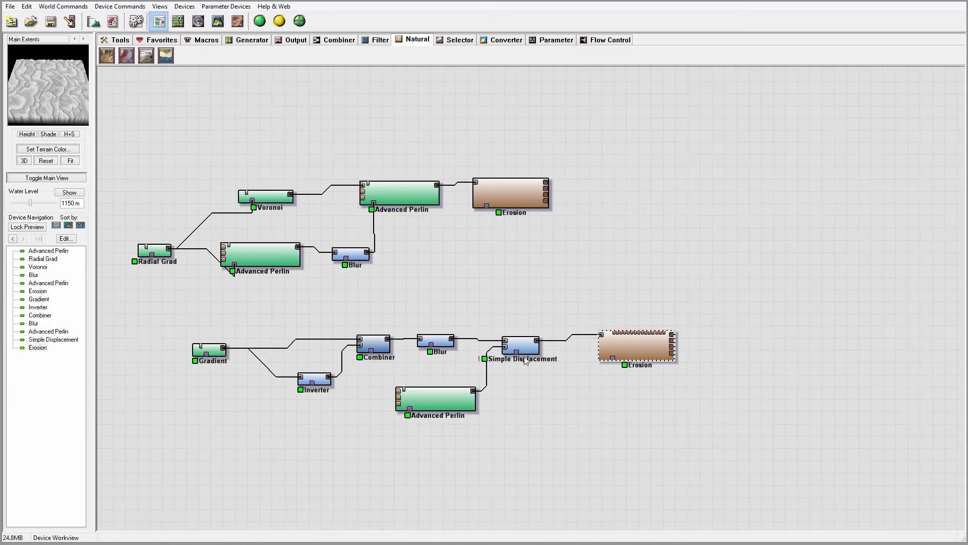
Reduce the radius of the Blur feeding Simple Displacement slightly and accept the settings.
{"action": "left_click", "coordinate": [436, 342]}
{"action": "double_click", "coordinate": [435, 343]}
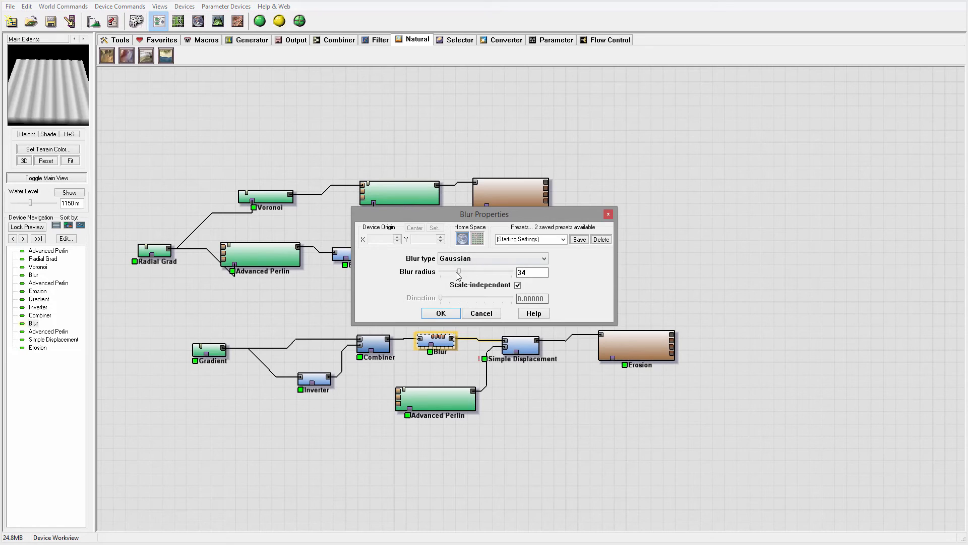
{"action": "left_click_drag", "start_coordinate": [456, 271], "coordinate": [453, 272]}
{"action": "left_click", "coordinate": [441, 313]}
Increase the erosive power of the lower Erosion device and accept the settings.
{"action": "double_click", "coordinate": [636, 345]}
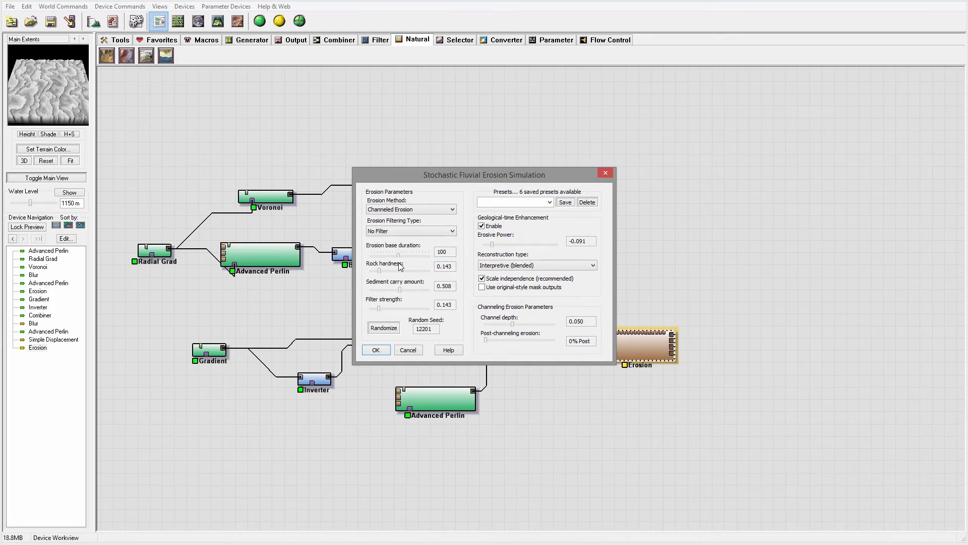
{"action": "left_click_drag", "start_coordinate": [497, 247], "coordinate": [510, 246]}
{"action": "left_click", "coordinate": [379, 351]}
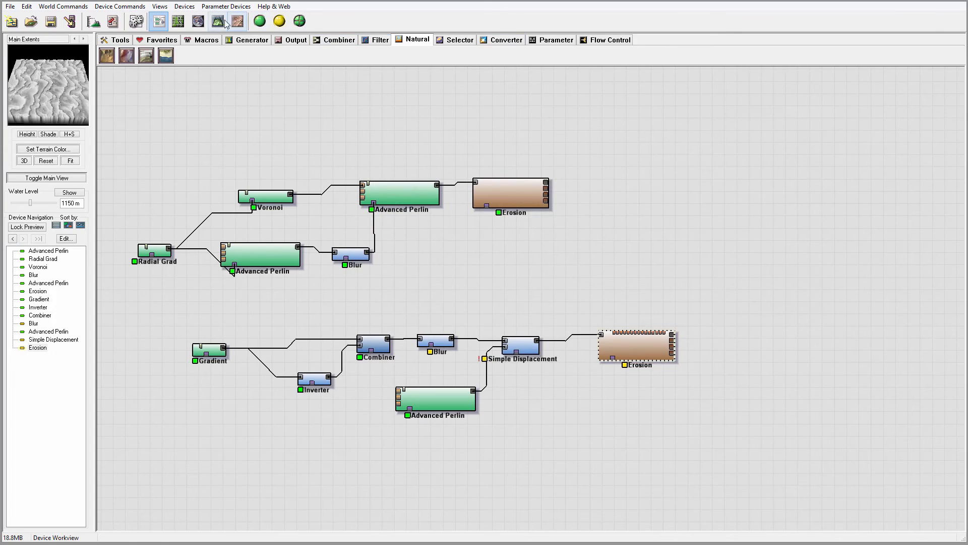
Examine the ridges and eroded valleys of the rebuilt terrain from several angles in the 3D view.
{"action": "left_click", "coordinate": [217, 21]}
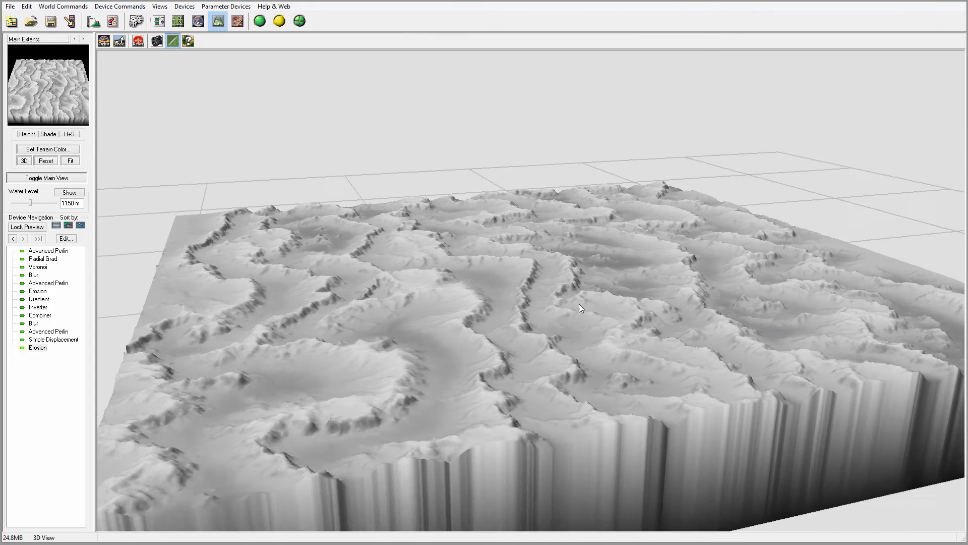
{"action": "left_click_drag", "start_coordinate": [579, 305], "coordinate": [554, 303]}
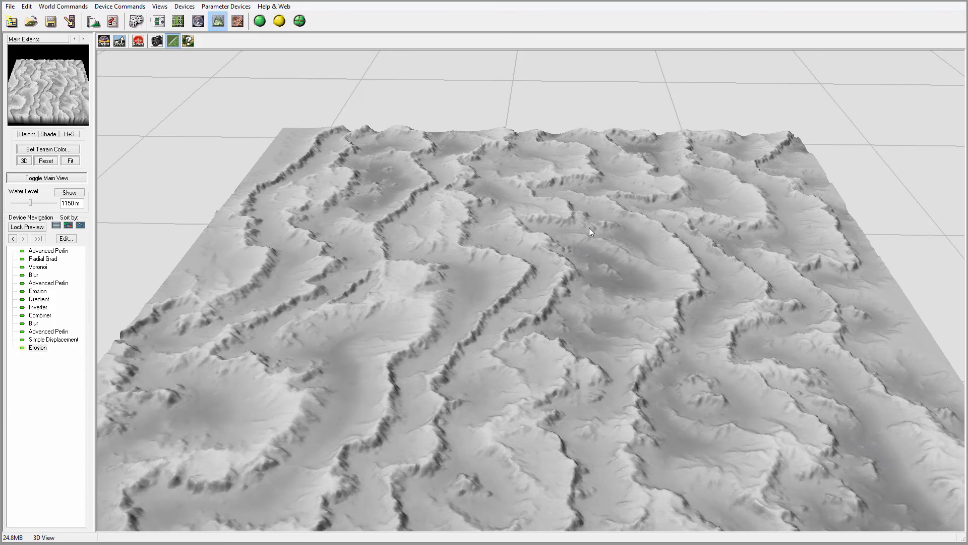
{"action": "left_click_drag", "start_coordinate": [513, 247], "coordinate": [582, 247]}
{"action": "left_click_drag", "start_coordinate": [575, 220], "coordinate": [403, 258]}
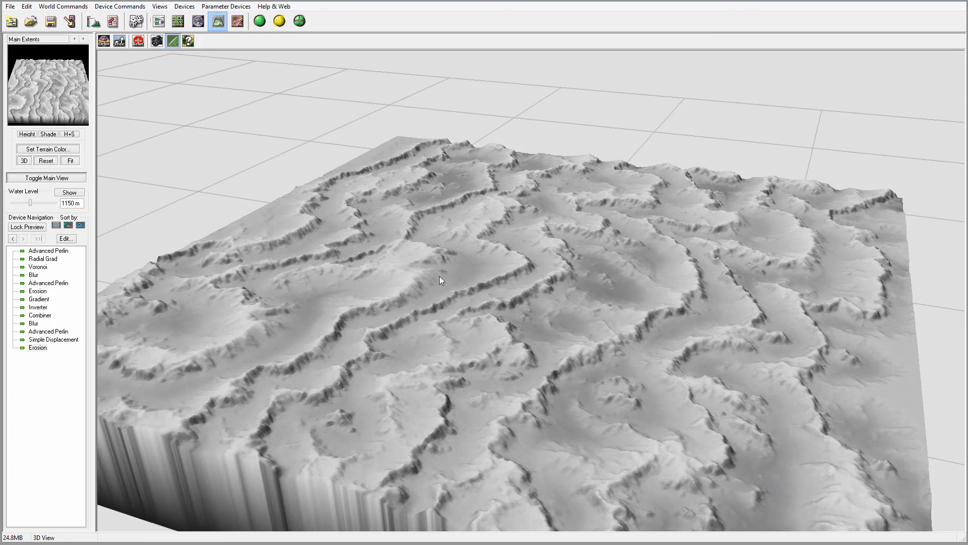
{"action": "left_click_drag", "start_coordinate": [440, 278], "coordinate": [449, 257]}
{"action": "left_click_drag", "start_coordinate": [450, 298], "coordinate": [261, 321]}
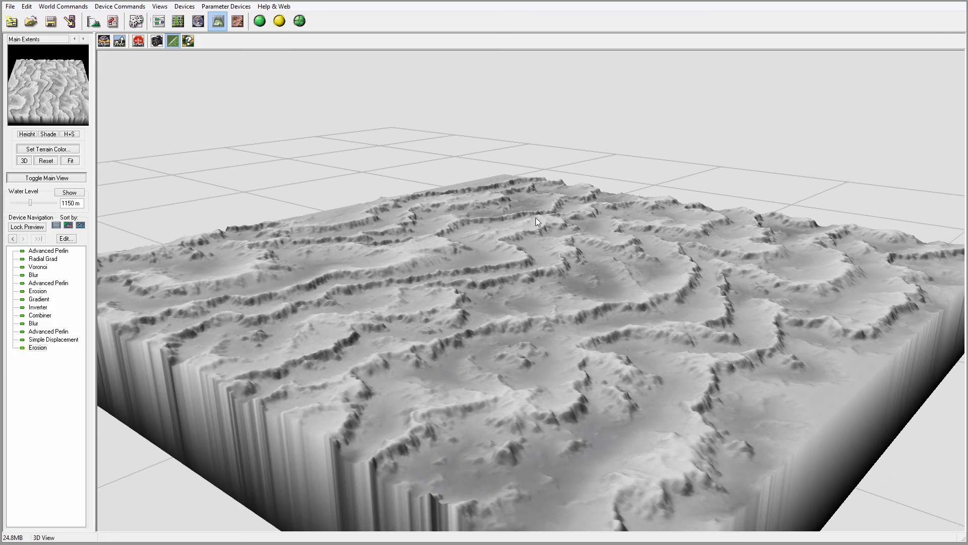
{"action": "left_click_drag", "start_coordinate": [428, 261], "coordinate": [493, 250]}
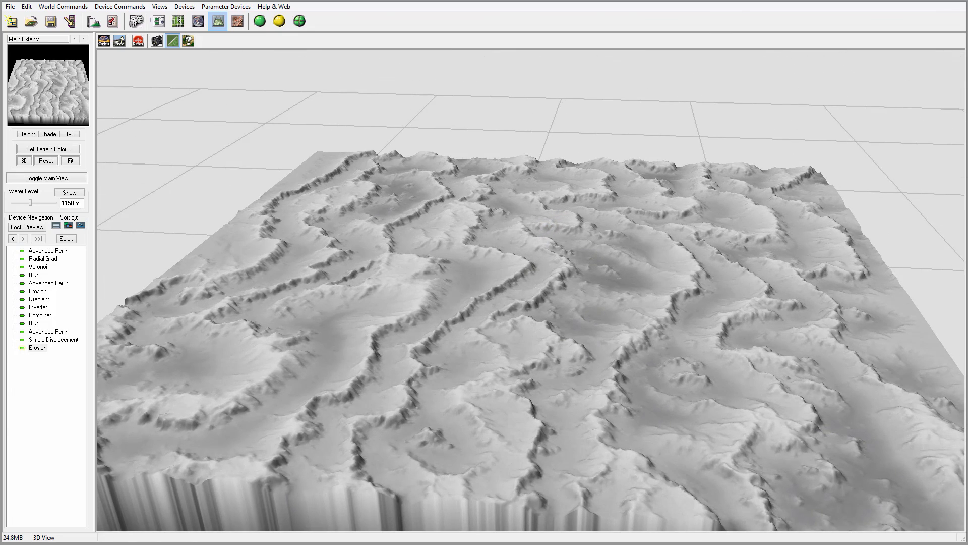